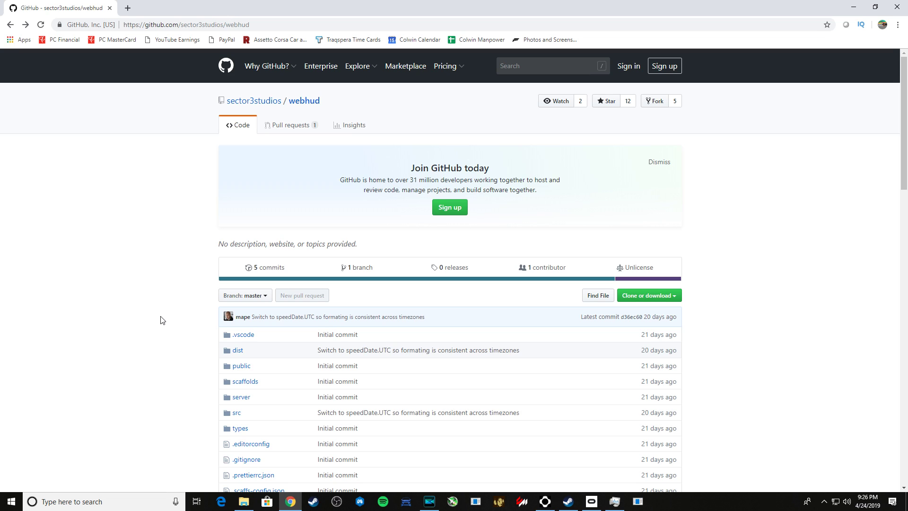
Download public/dash.zip (377 KB) from the webhud repository and save it as dash (1).zip
left_click(266, 25)
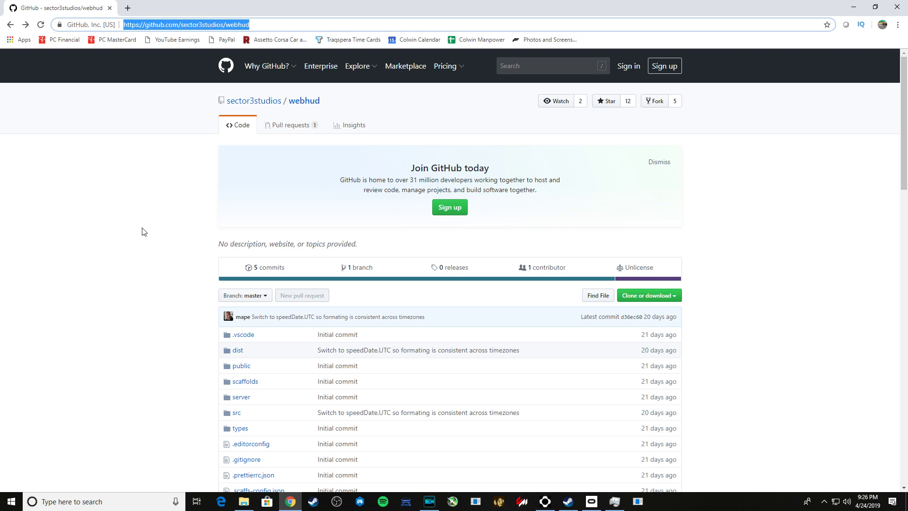
scroll(144, 233, "down", 2)
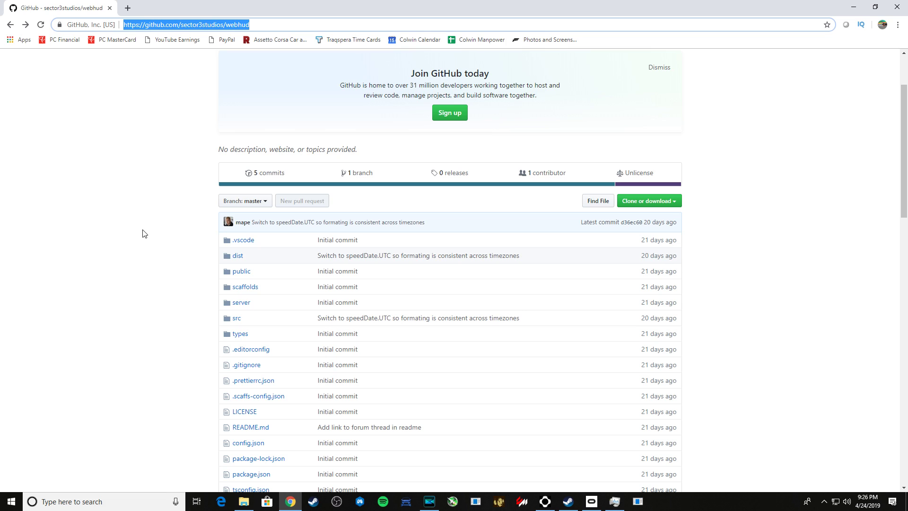
scroll(144, 233, "down", 2)
scroll(144, 233, "down", 13)
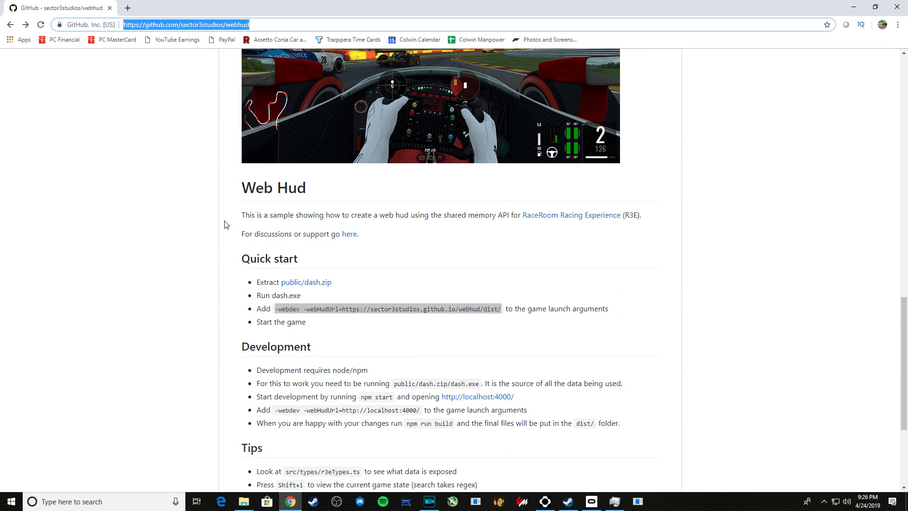
left_click(291, 299)
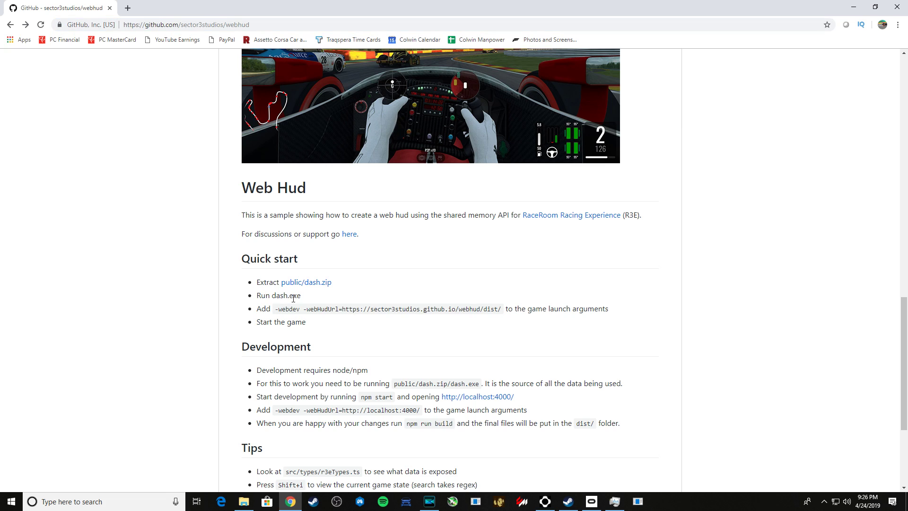
left_click(318, 284)
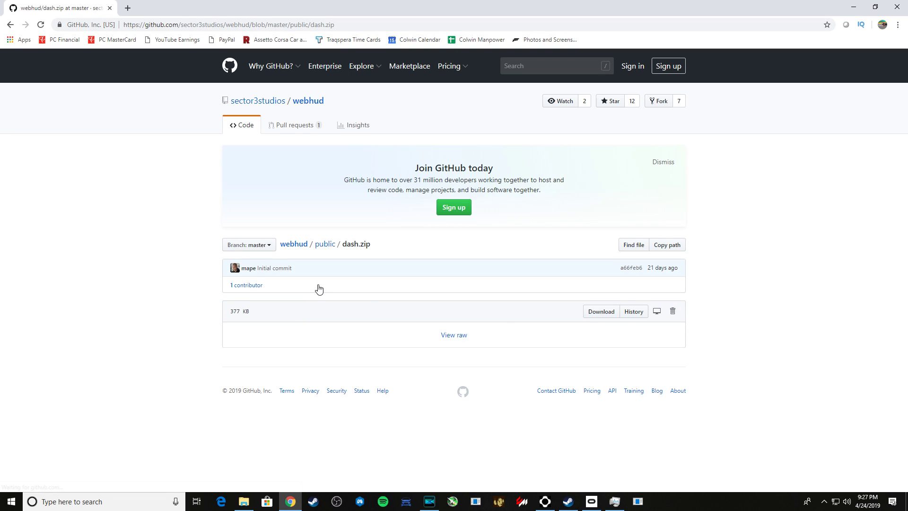
left_click(593, 311)
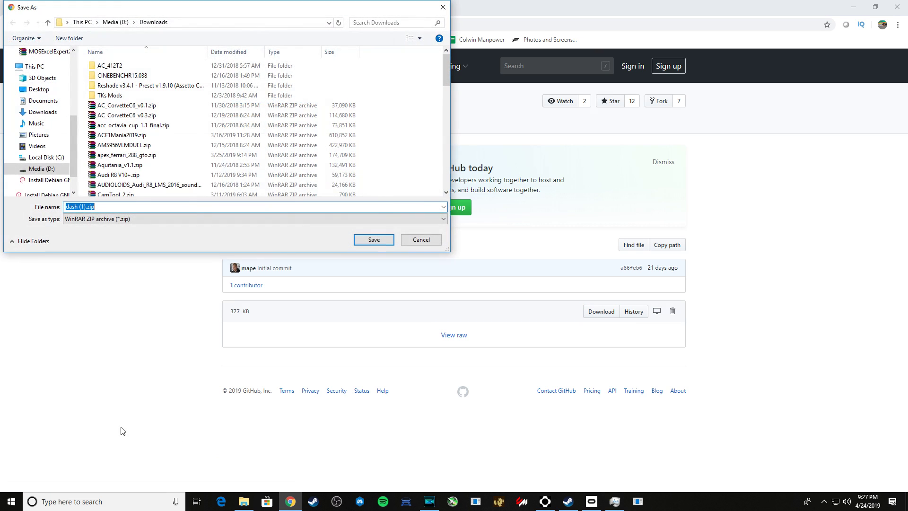
left_click(375, 244)
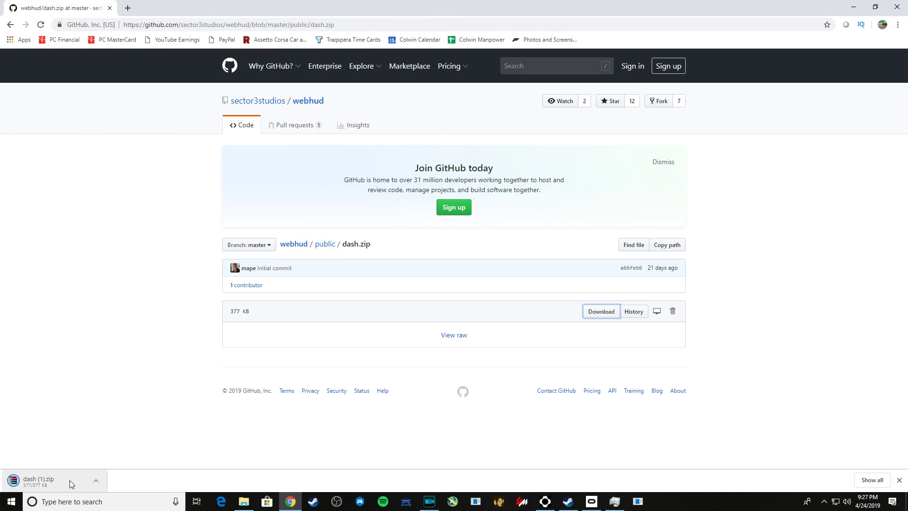
left_click(41, 483)
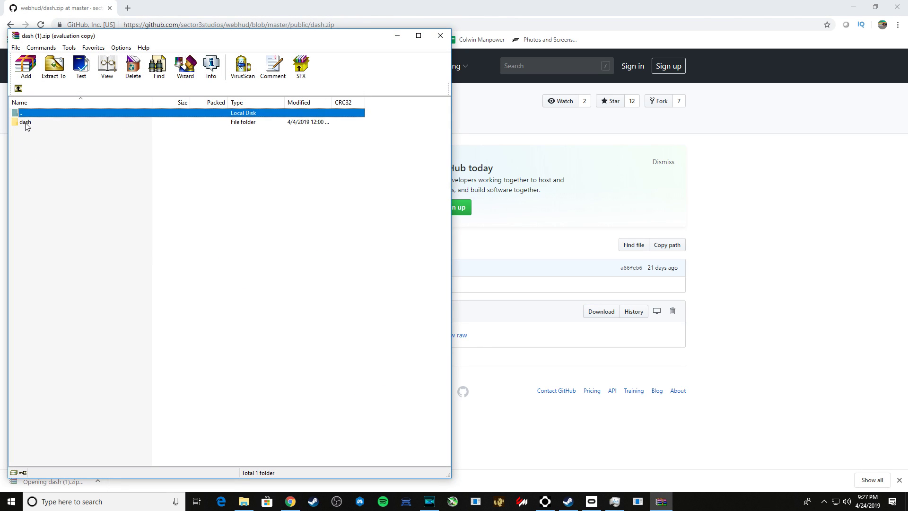
left_click(277, 261)
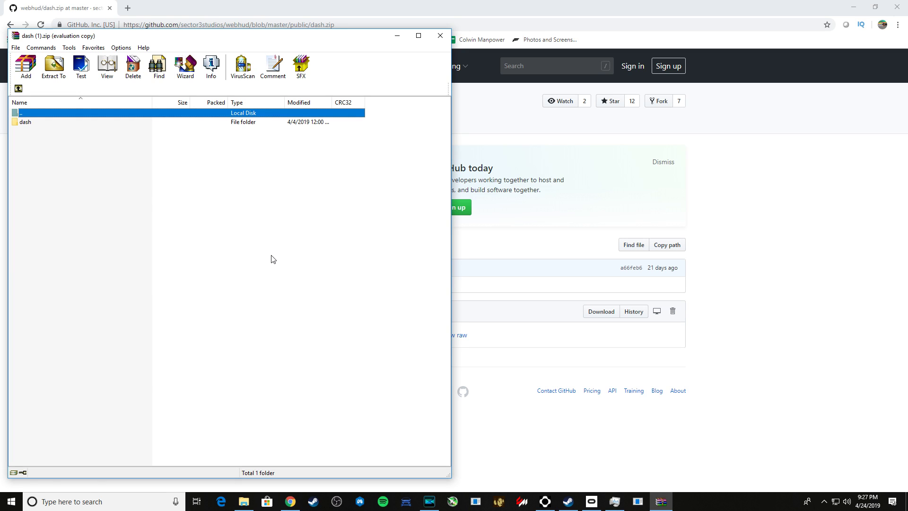
double_click(27, 122)
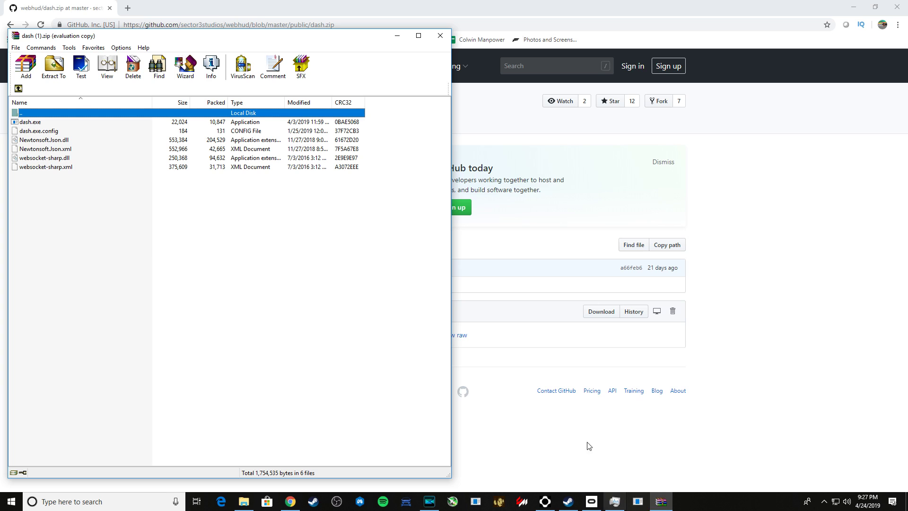
left_click(438, 36)
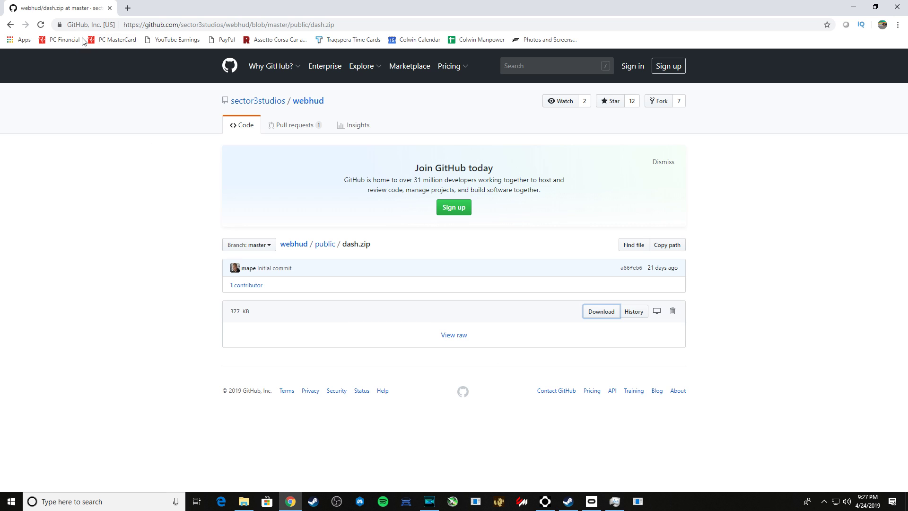
left_click(10, 24)
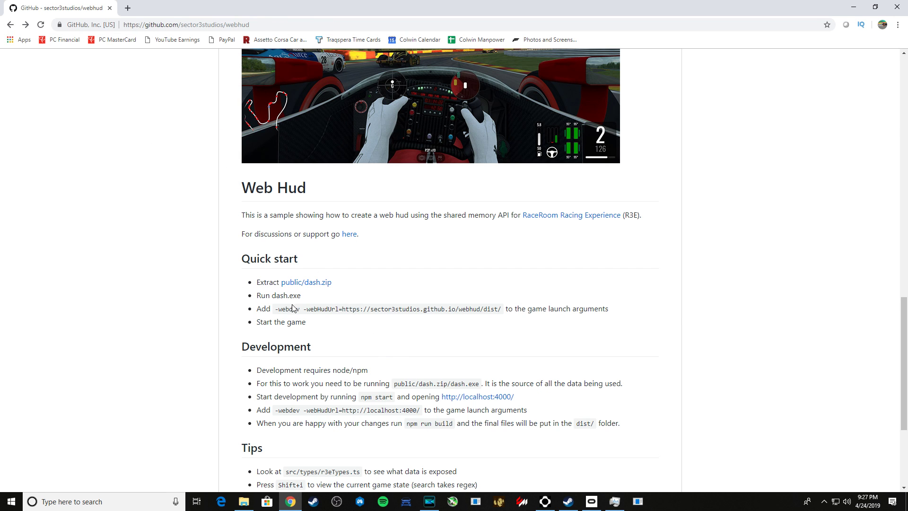
left_click_drag(275, 309, 502, 312)
key("ctrl+c")
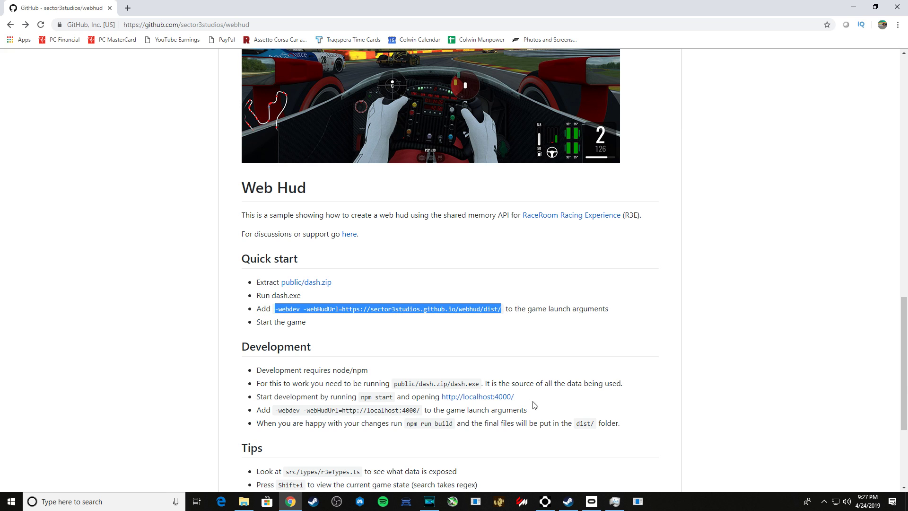
left_click(568, 500)
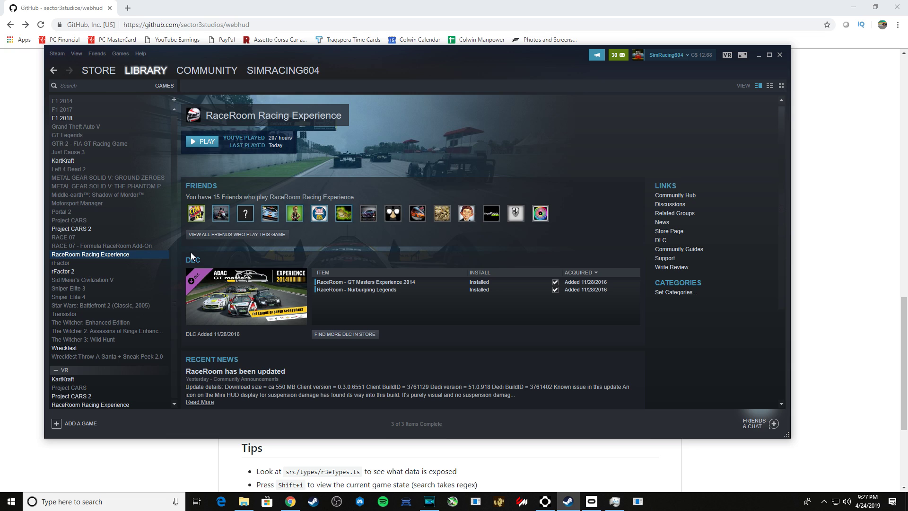
right_click(124, 255)
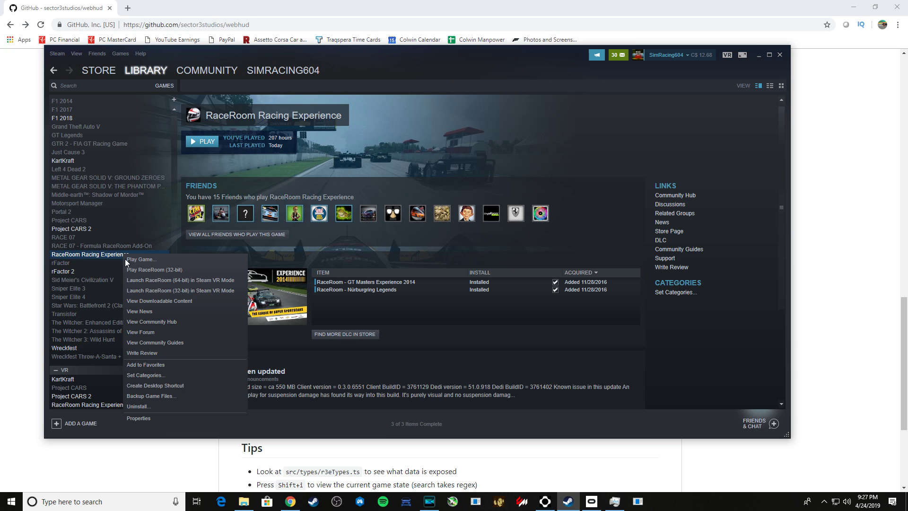
left_click(139, 418)
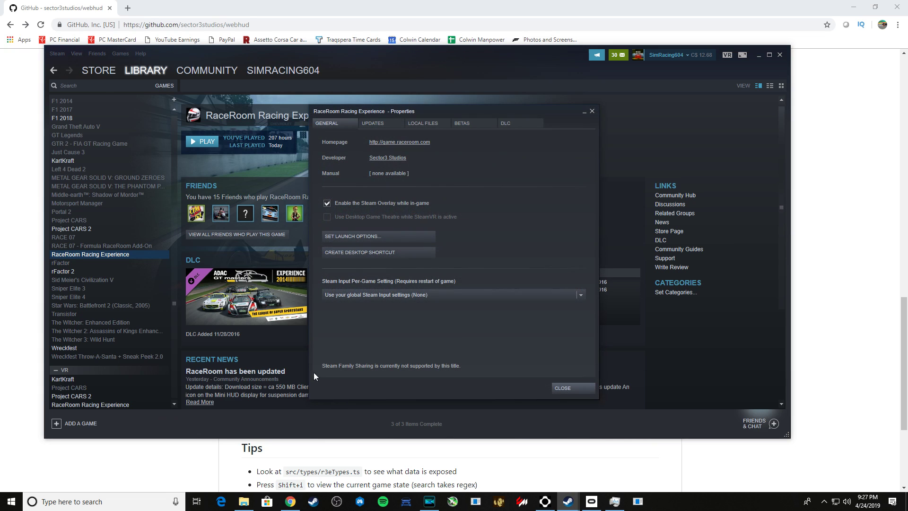
left_click(360, 237)
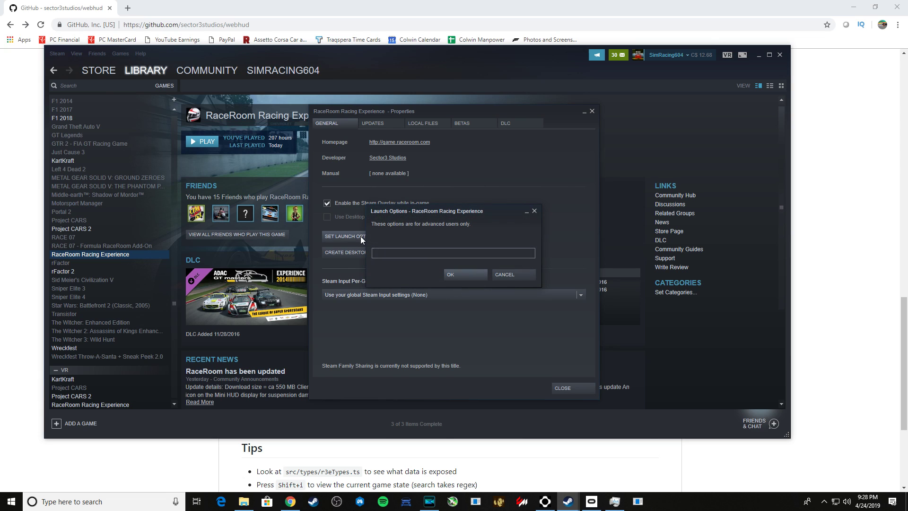
key("ctrl+v")
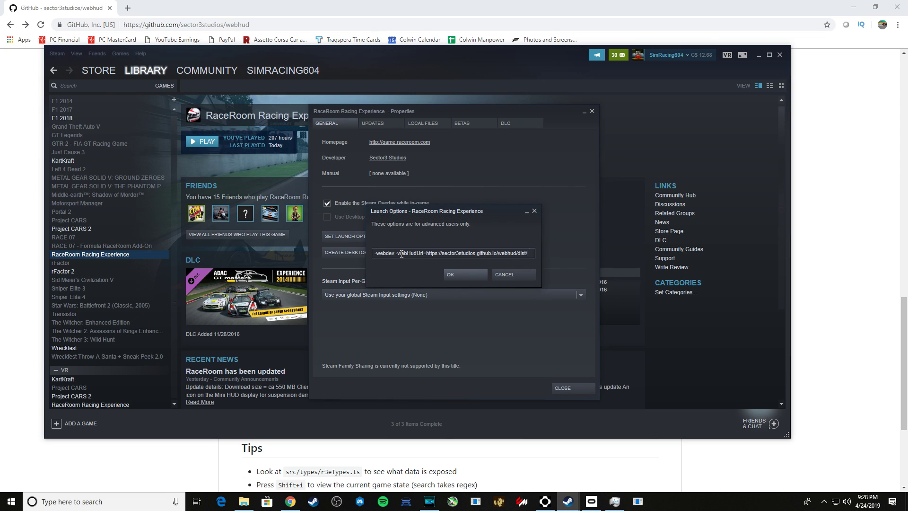
left_click(453, 273)
left_click(557, 388)
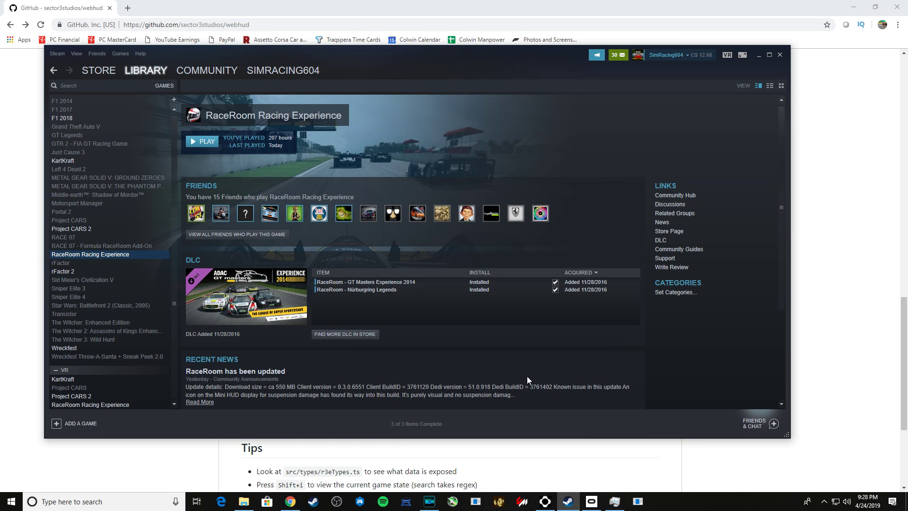
Bring up the sample-csharp data console, then launch RaceRoom from the Steam library
left_click(646, 502)
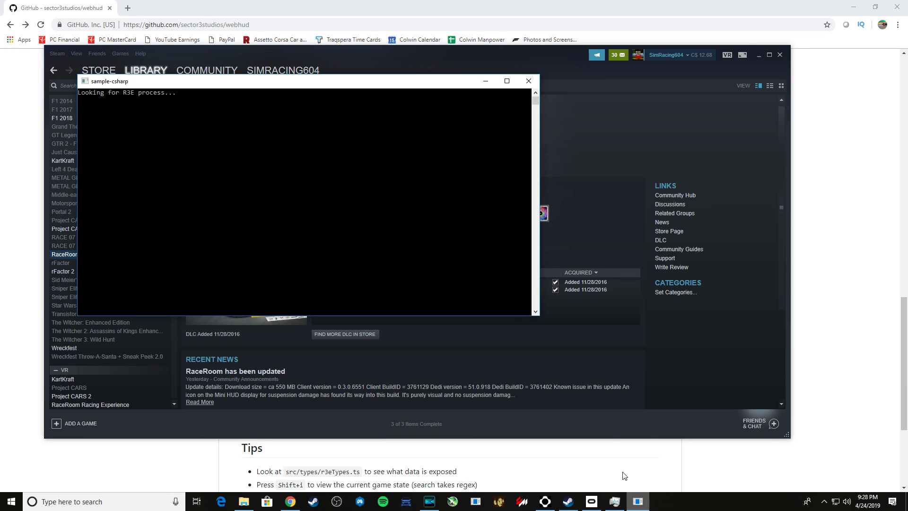
left_click(450, 53)
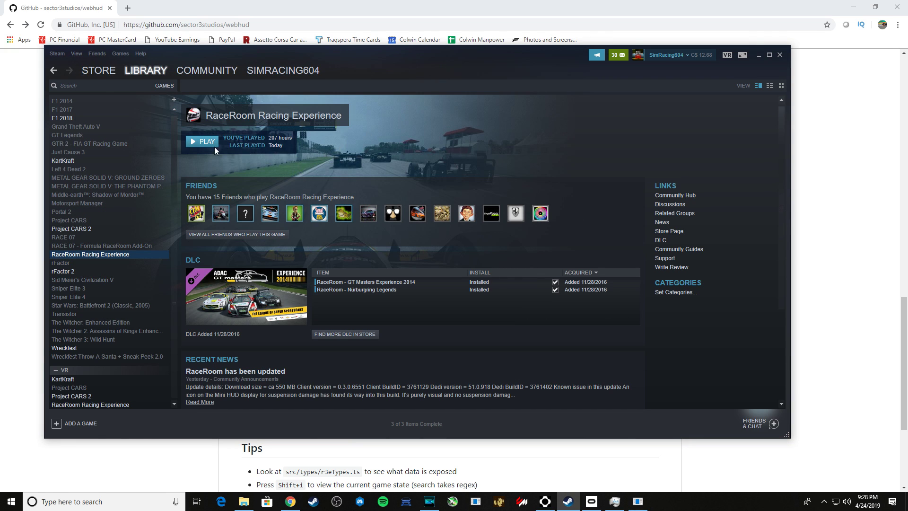
left_click(203, 142)
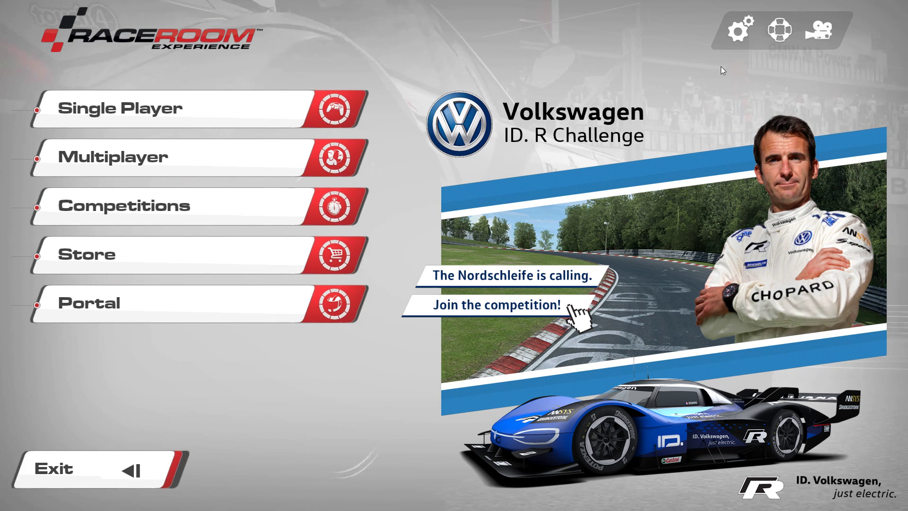
left_click(738, 31)
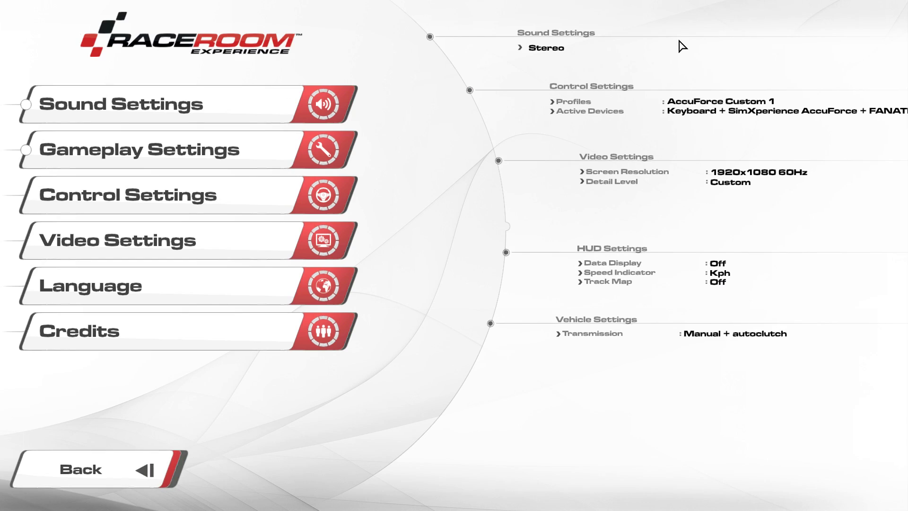
left_click(205, 160)
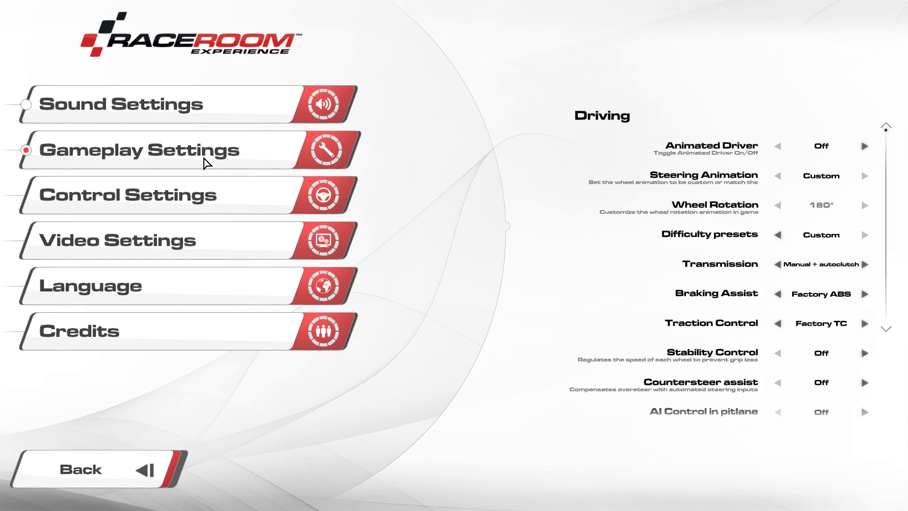
scroll(696, 278, "down", 10)
scroll(695, 277, "down", 5)
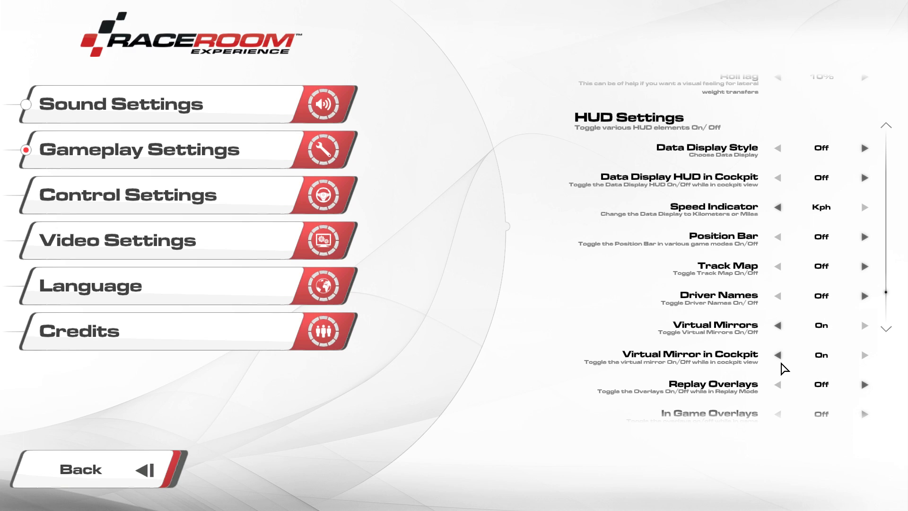
scroll(769, 340, "down", 1)
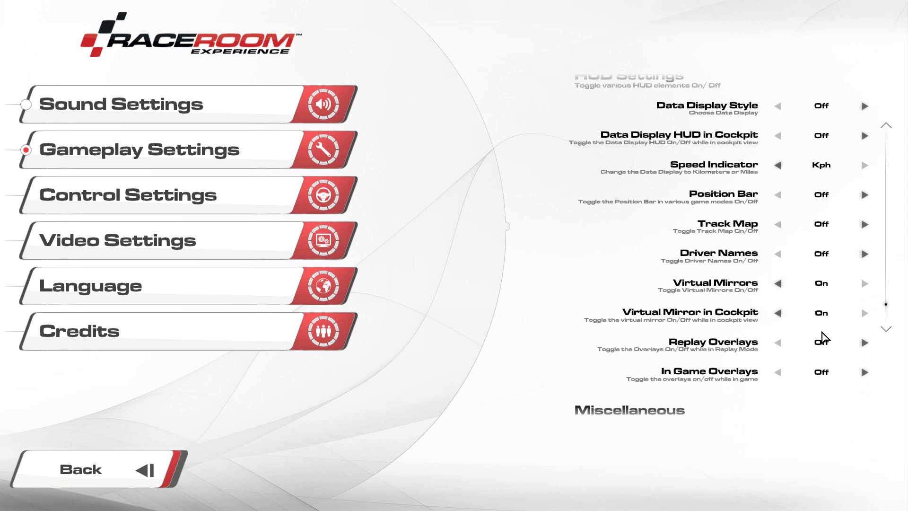
scroll(825, 336, "up", 1)
scroll(825, 336, "up", 2)
scroll(823, 336, "down", 1)
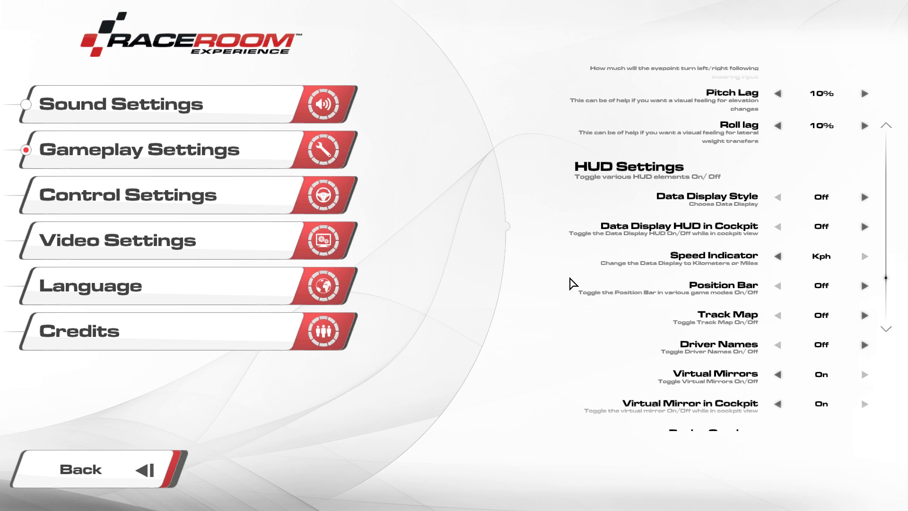
left_click(138, 471)
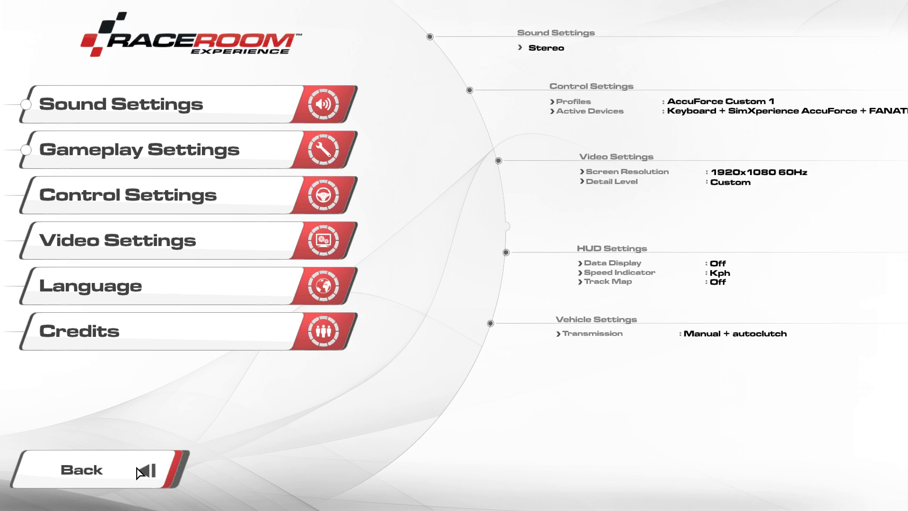
left_click(139, 469)
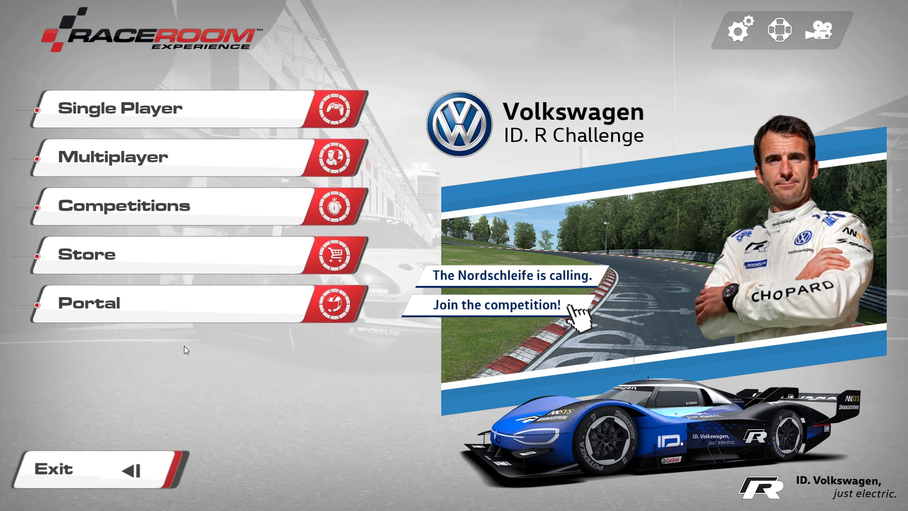
Begin a single-player practice session setup and apply 14 AI opponents
left_click(197, 118)
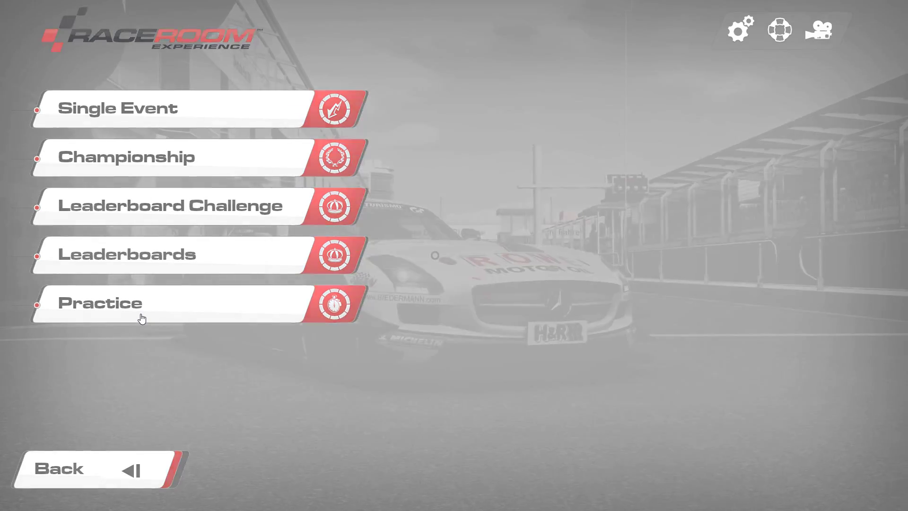
left_click(141, 318)
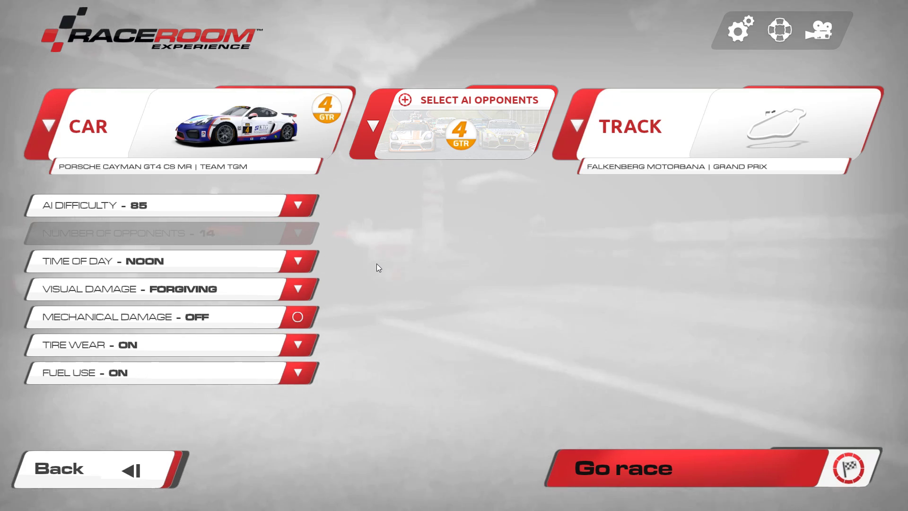
left_click(475, 132)
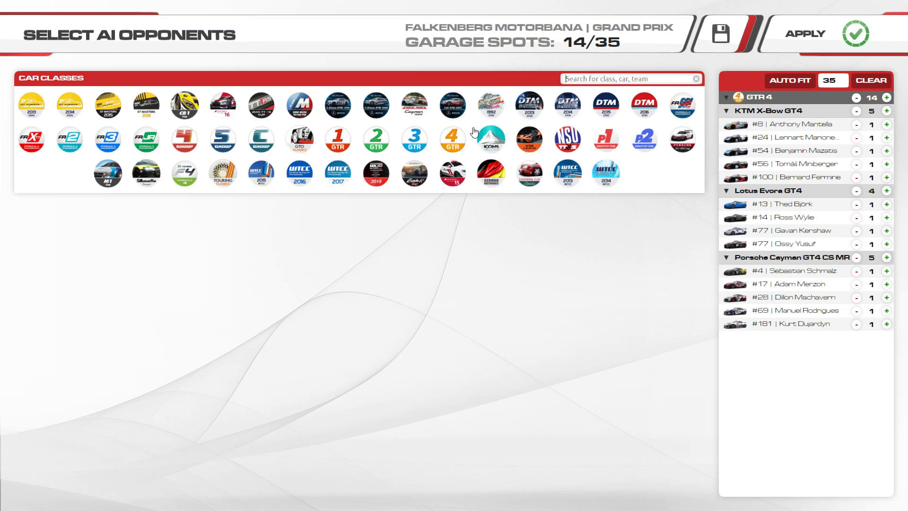
left_click(830, 42)
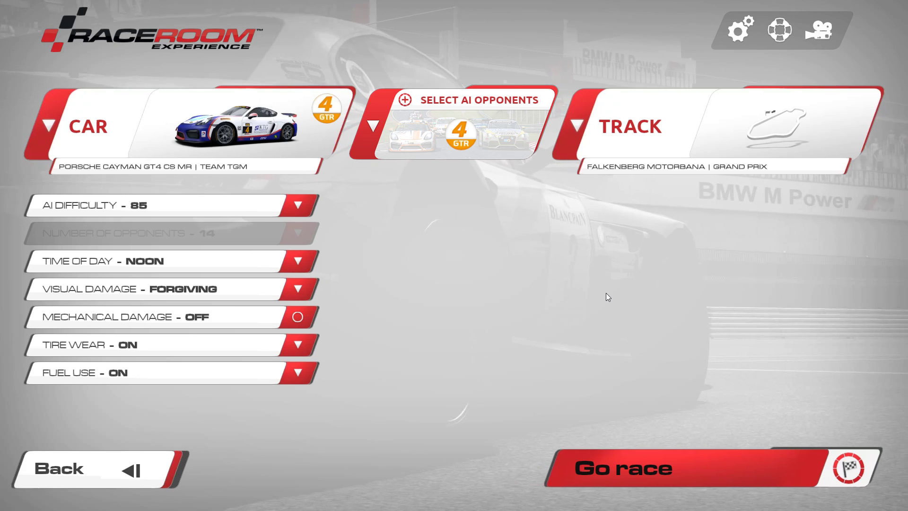
Set AI difficulty to 100 and continue to the Falkenberg session menu
left_click(303, 208)
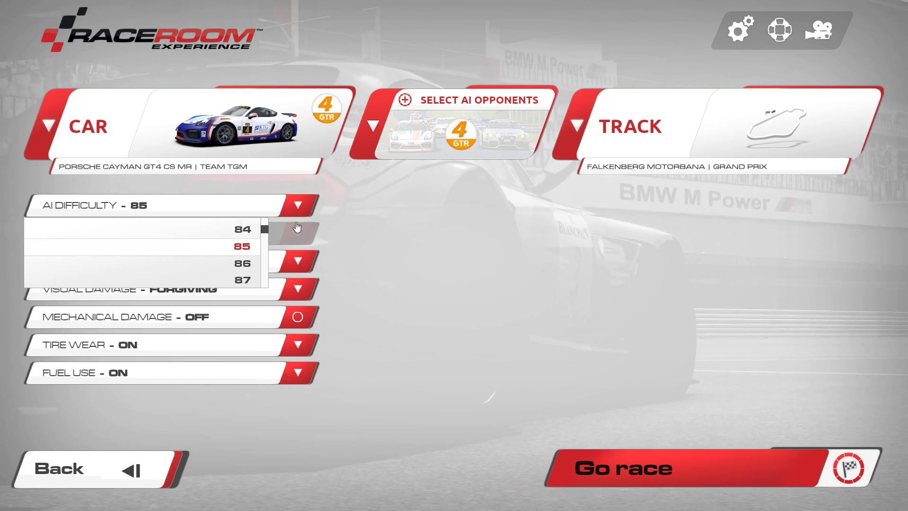
scroll(265, 262, "down", 5)
scroll(239, 267, "down", 2)
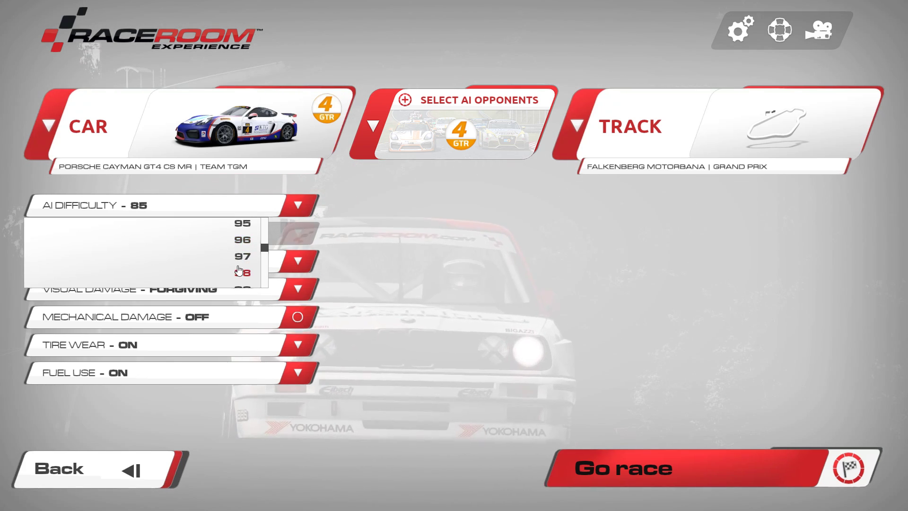
left_click(239, 260)
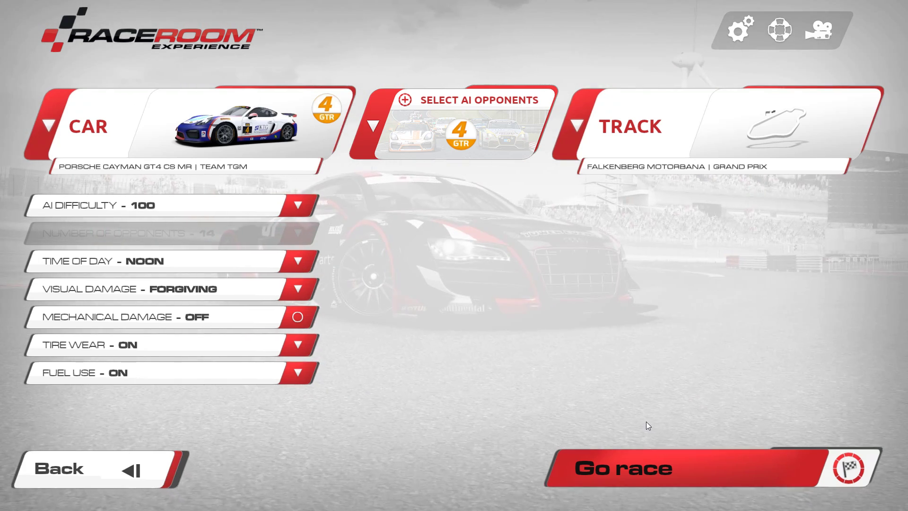
key("Escape")
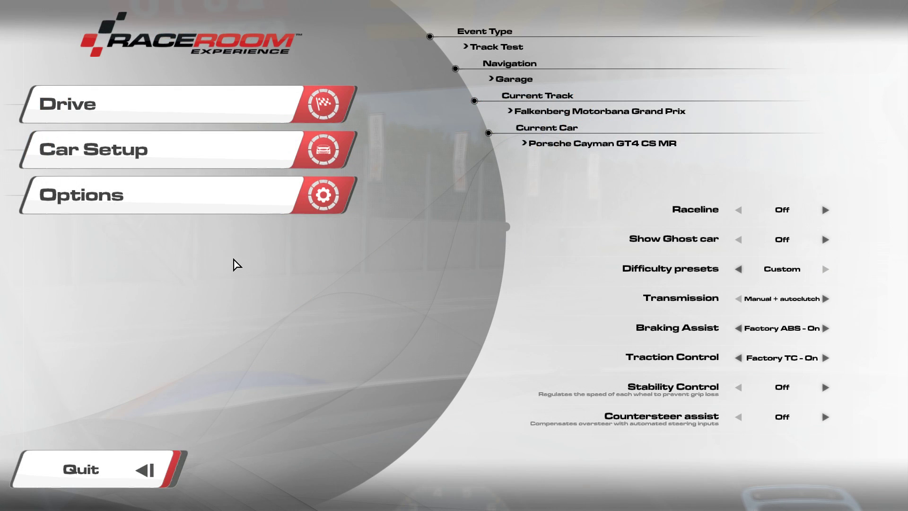
Review the Porsche Cayman GT4 CS MR setup without changes, then drive out at Falkenberg
left_click(120, 156)
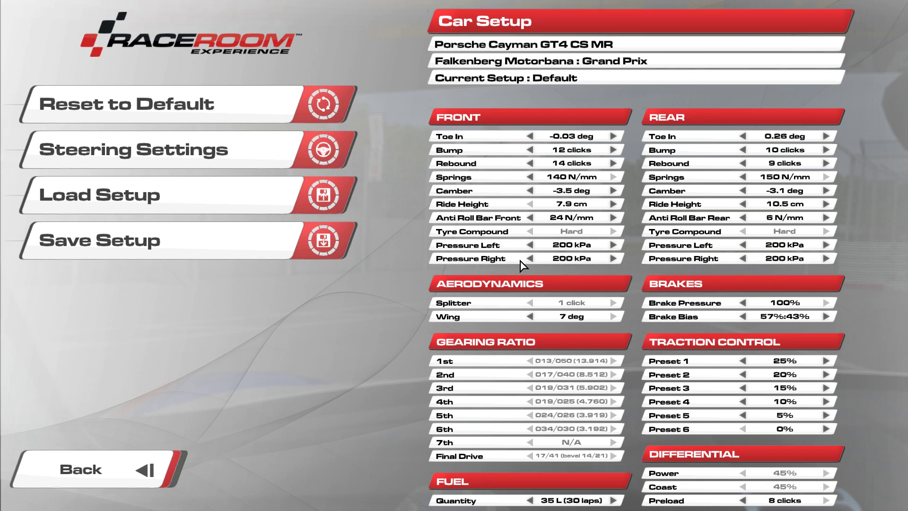
left_click(113, 458)
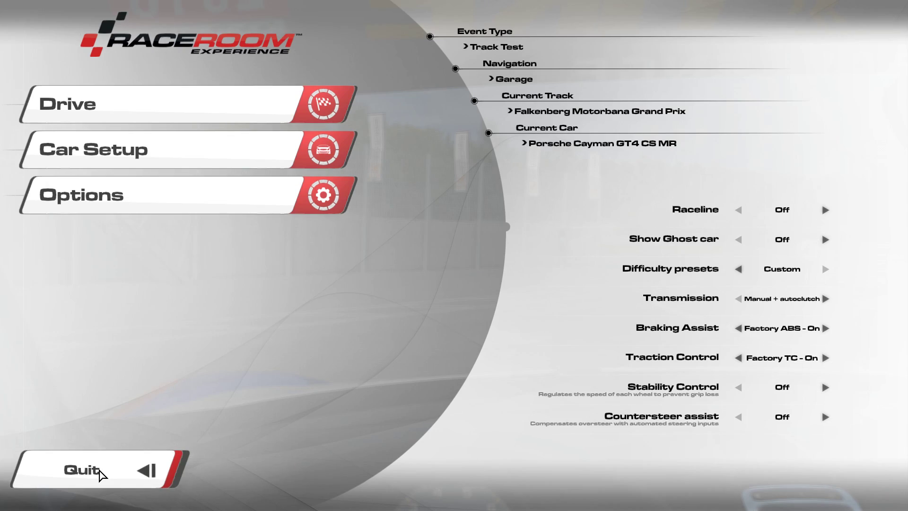
left_click(124, 104)
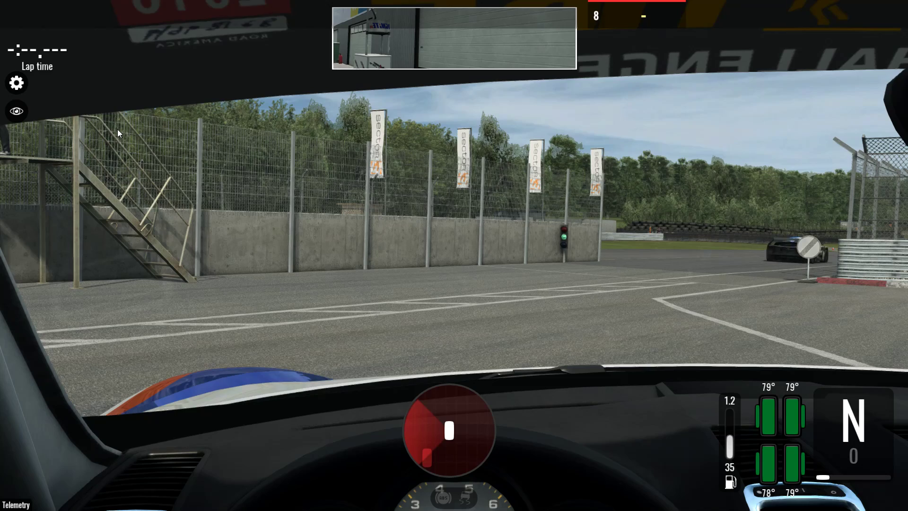
Reset the HUD overlay to default settings and toggle the widgets off and back on
left_click(21, 87)
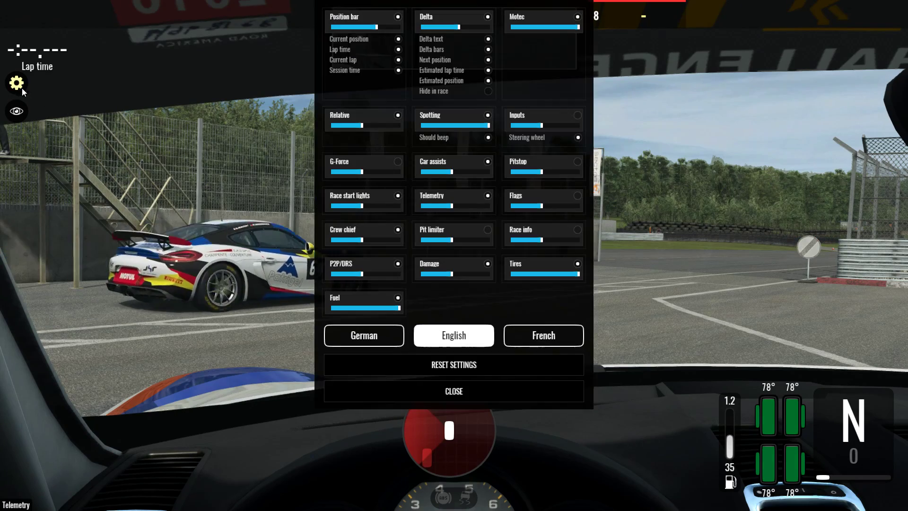
left_click(398, 365)
left_click(419, 386)
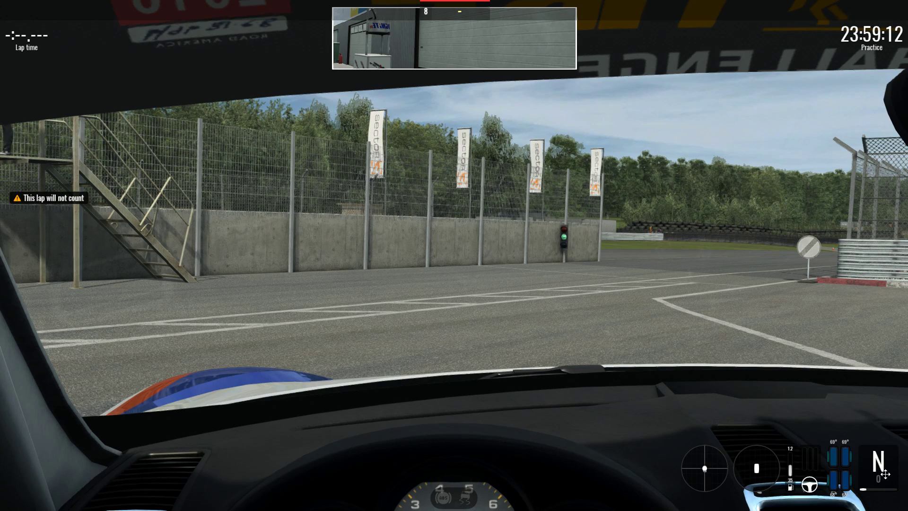
mouse_move(68, 152)
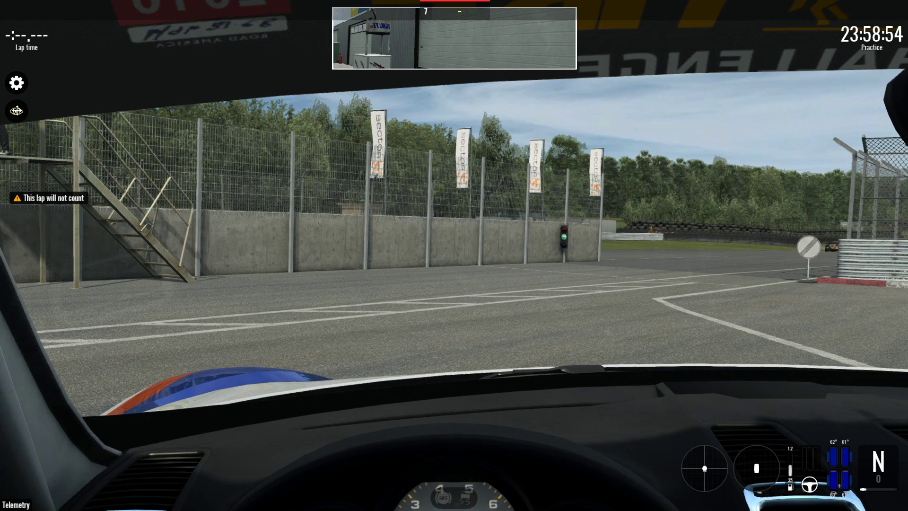
left_click(16, 113)
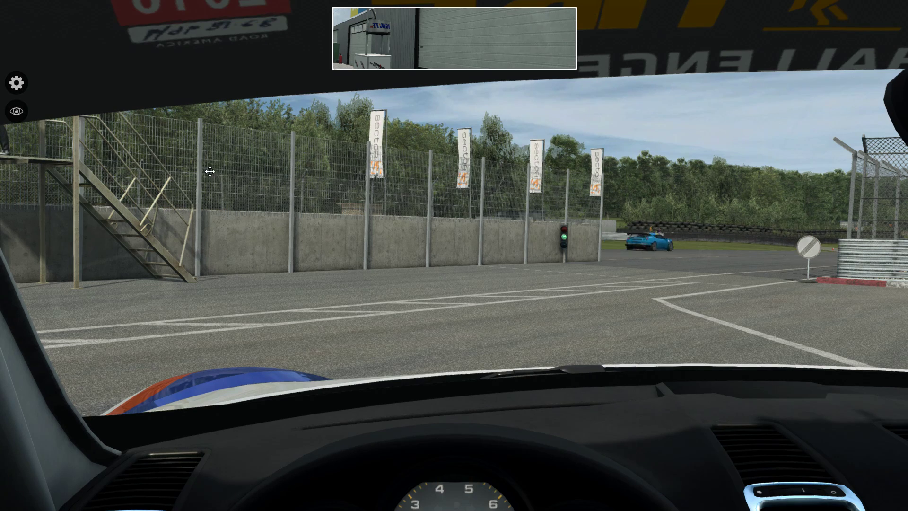
left_click(18, 111)
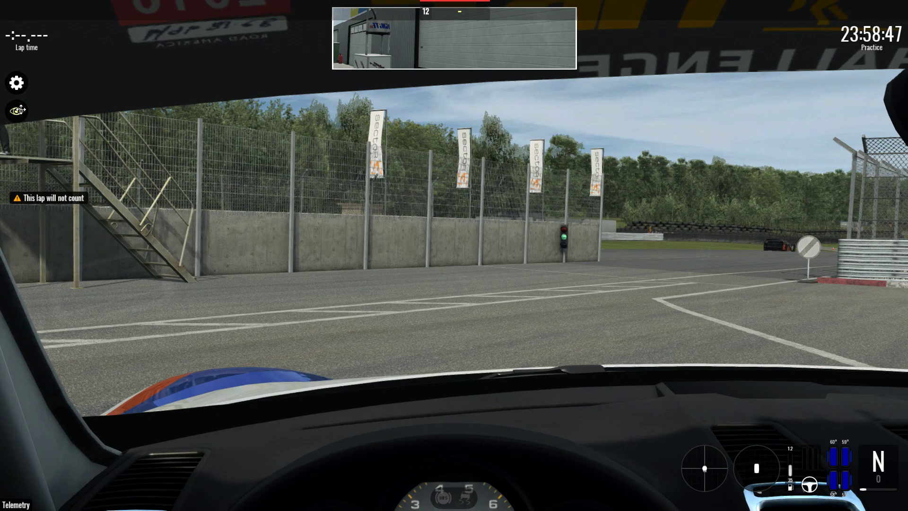
Turn off the G-Force and Inputs widgets in the HUD settings
left_click(18, 83)
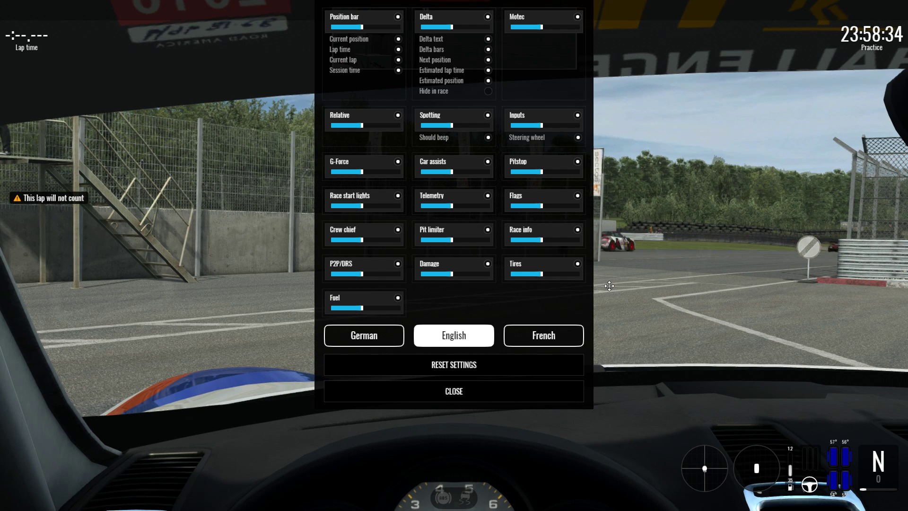
left_click(398, 161)
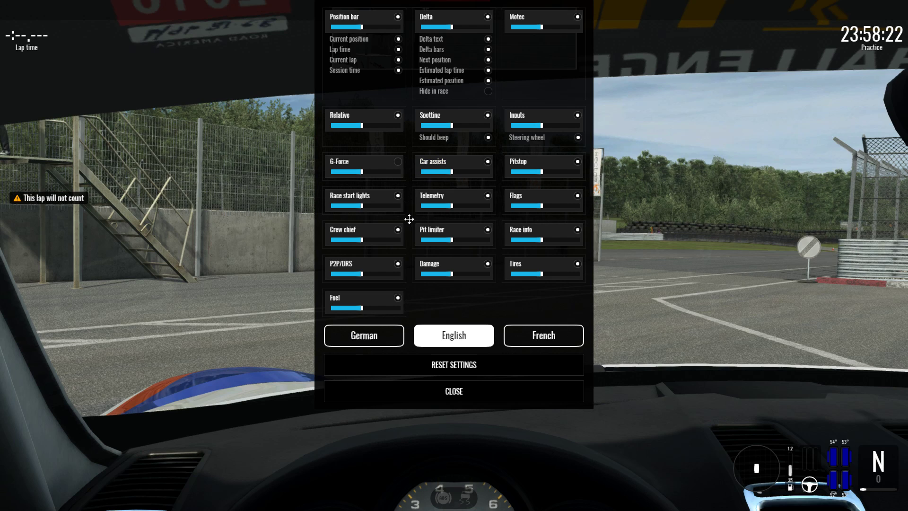
left_click(578, 115)
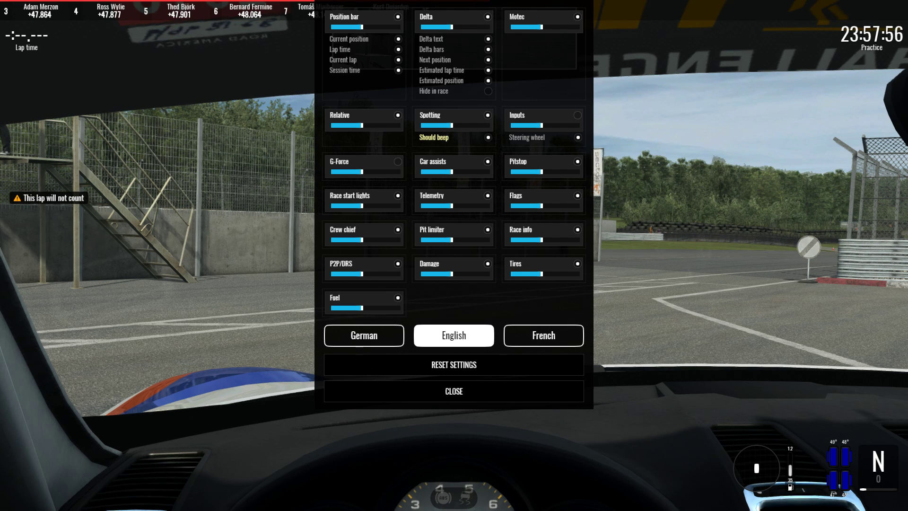
key("Down")
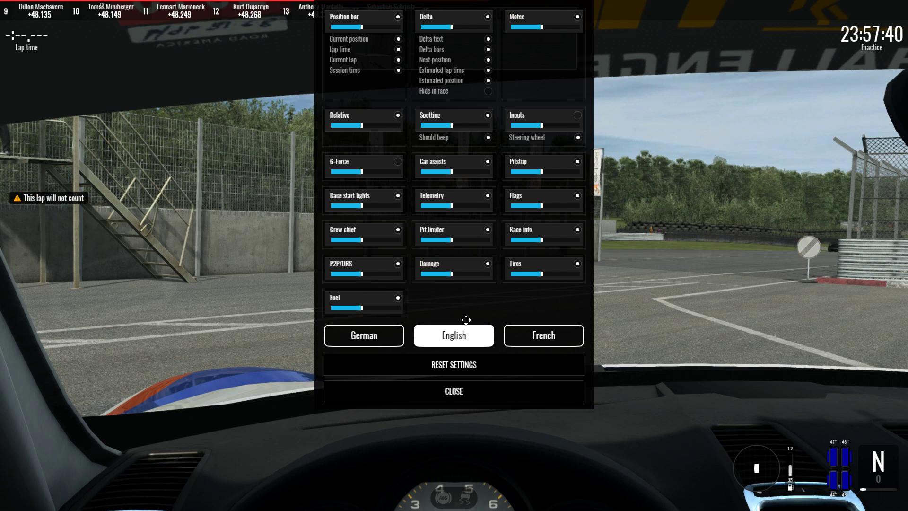
left_click(471, 390)
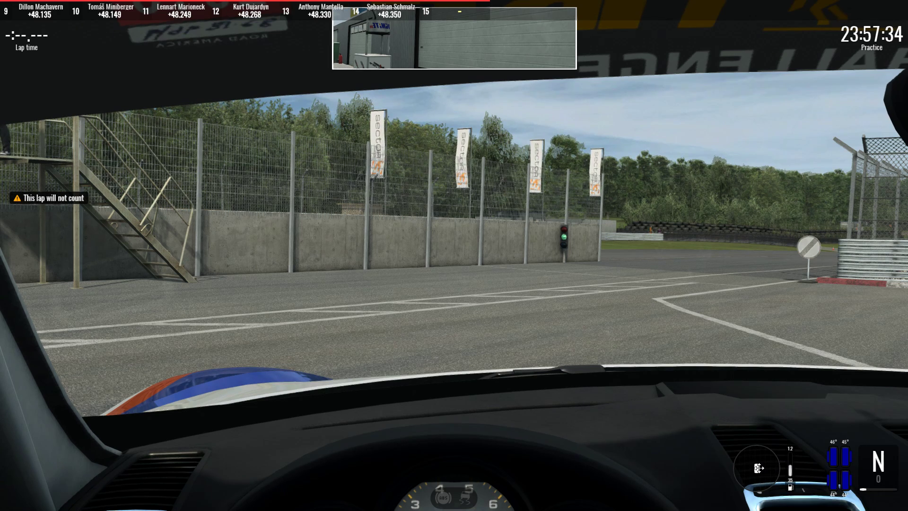
Move the round HUD gauge to the screen centre just above the dashboard
left_click_drag(756, 468, 451, 407)
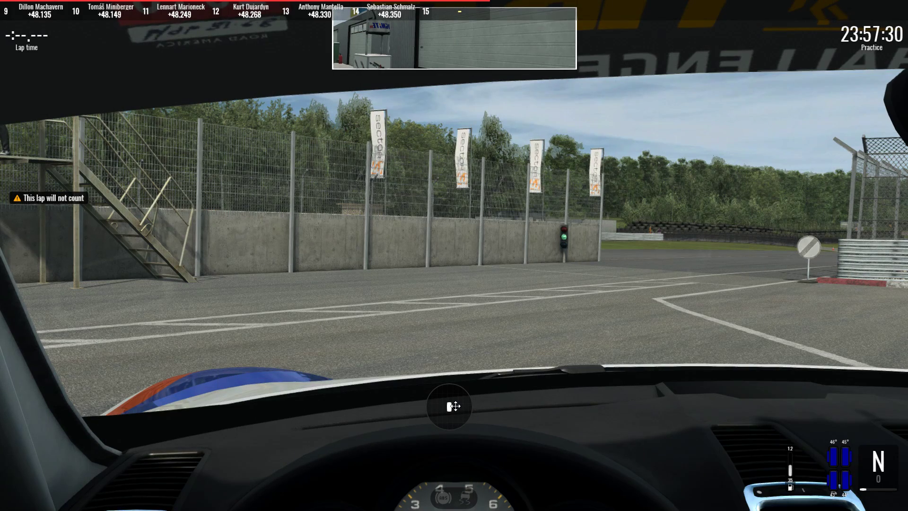
scroll(455, 406, "up", 5)
mouse_move(480, 428)
left_mouse_down()
mouse_move(444, 415)
mouse_move(471, 407)
mouse_move(460, 409)
mouse_move(469, 419)
left_mouse_up()
scroll(449, 415, "down", 1)
scroll(457, 412, "up", 1)
left_click_drag(457, 412, 453, 407)
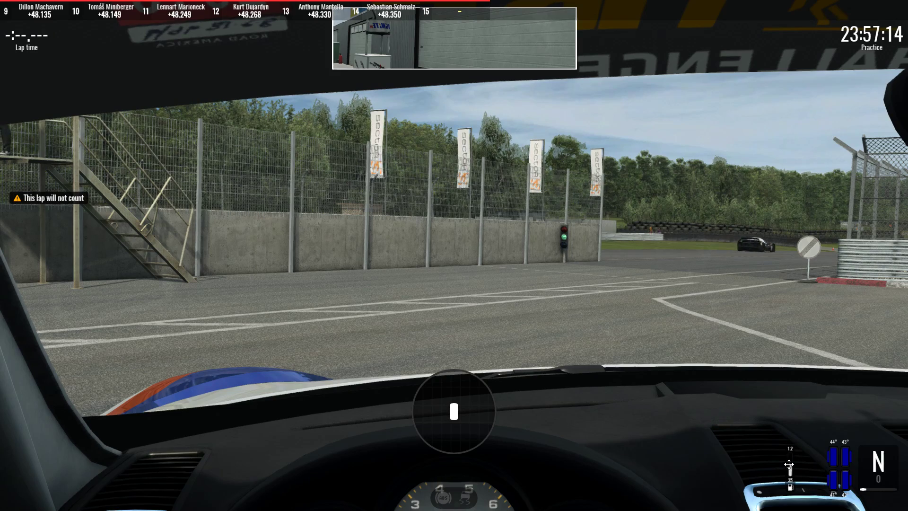
Reposition the fuel, tyre and gear widgets and enlarge them and the position bar
left_click_drag(789, 461, 767, 449)
left_click_drag(833, 472, 804, 460)
mouse_move(872, 466)
left_mouse_down()
mouse_move(845, 449)
mouse_move(879, 451)
mouse_move(885, 465)
mouse_move(867, 458)
left_mouse_up()
scroll(846, 450, "up", 3)
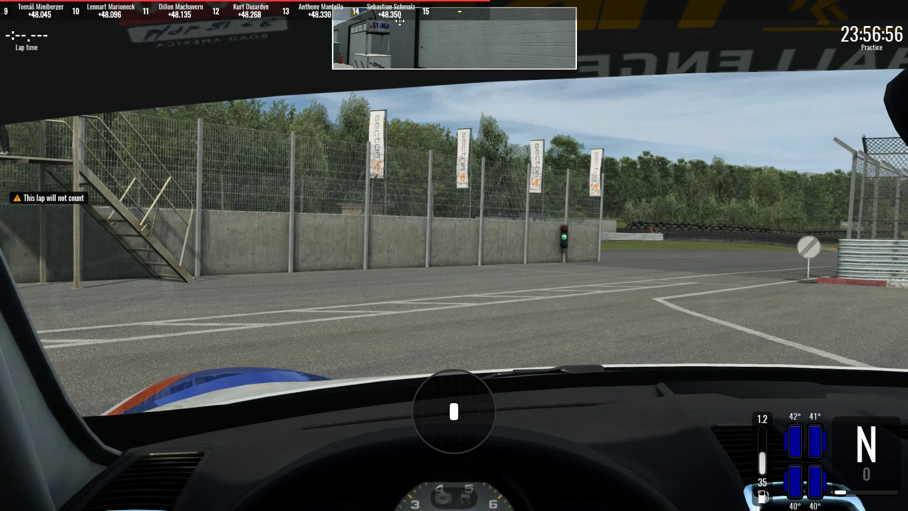
scroll(386, 15, "up", 4)
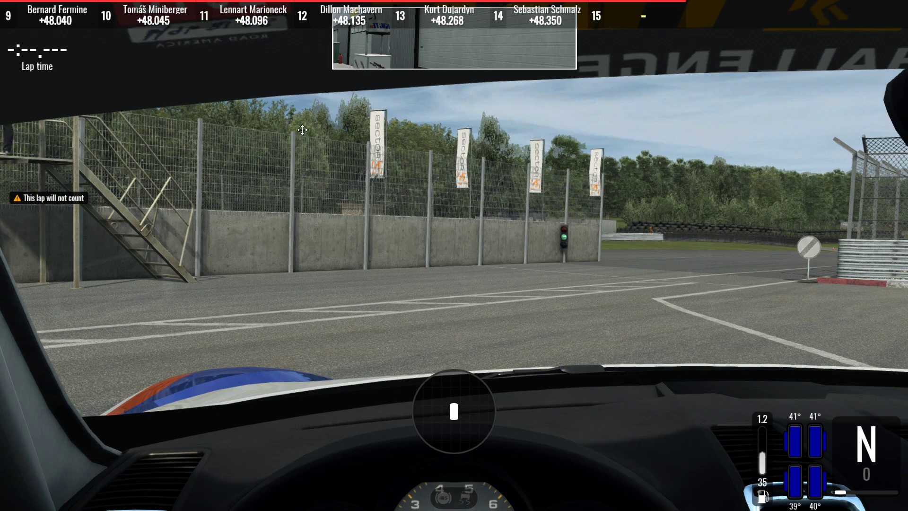
mouse_move(34, 44)
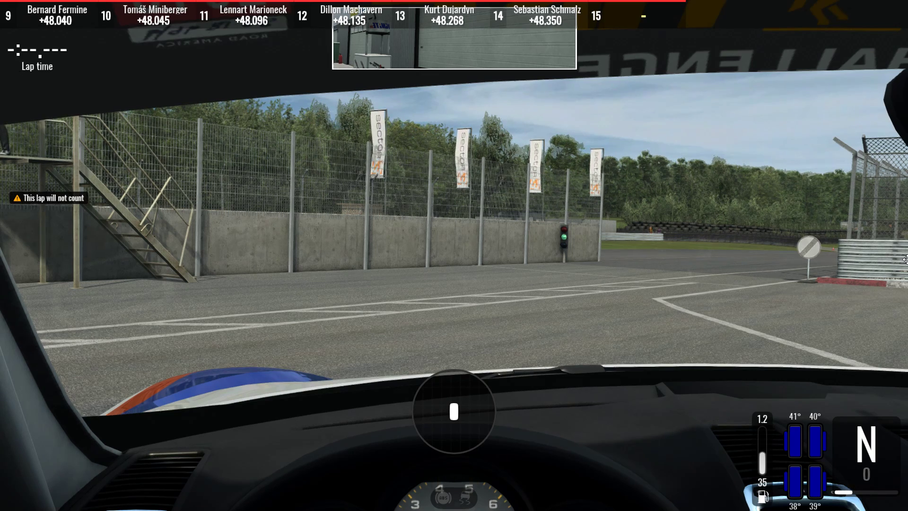
Pull out of the pit lane and drive through the first corners, shifting up to fourth
key("Up")
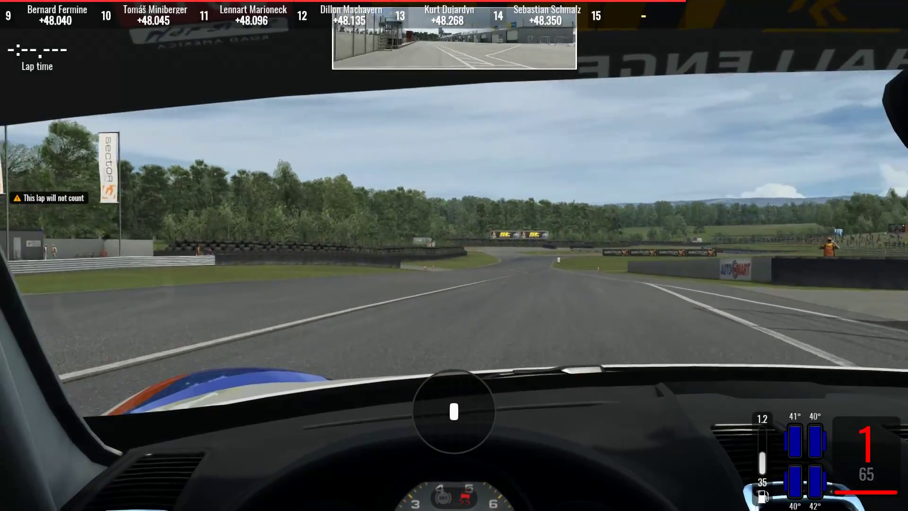
key("Up")
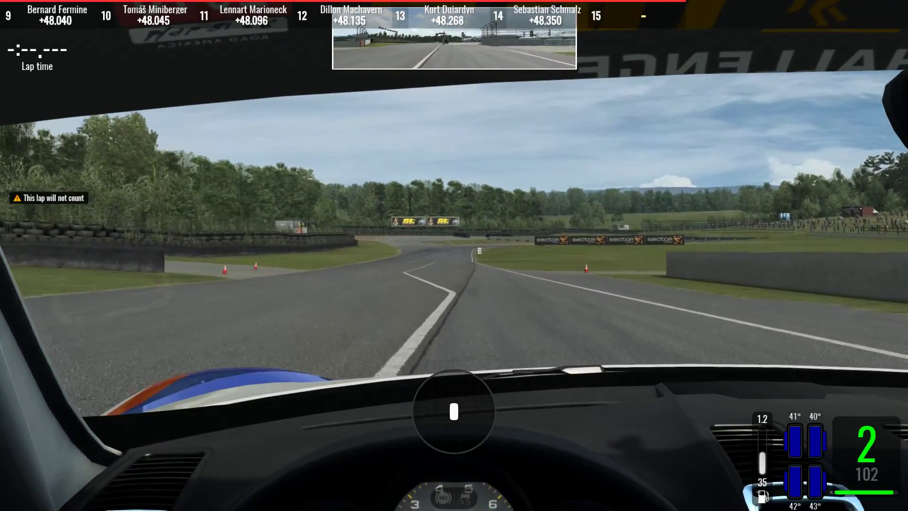
key("Up")
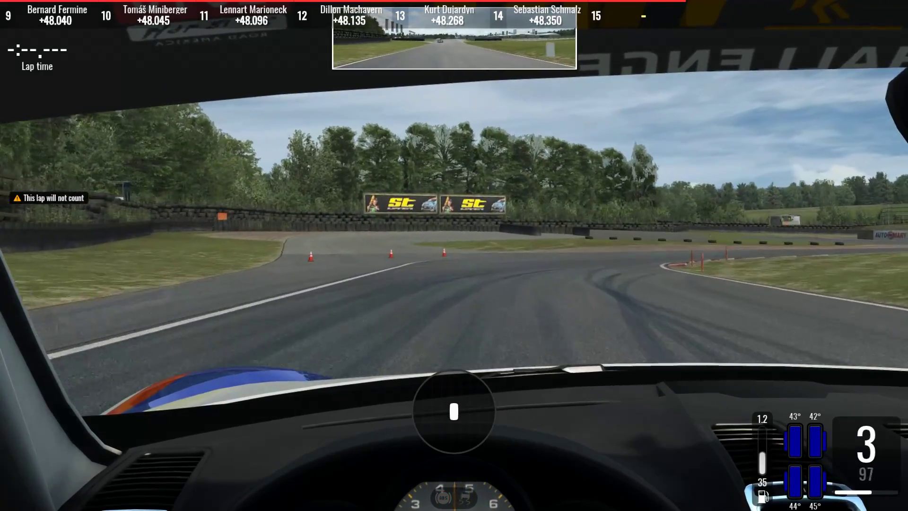
key("Down")
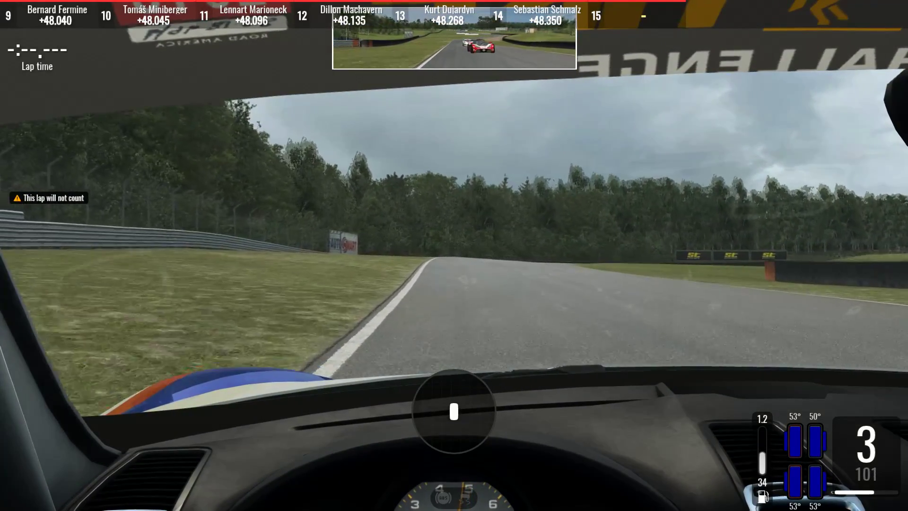
key("Left")
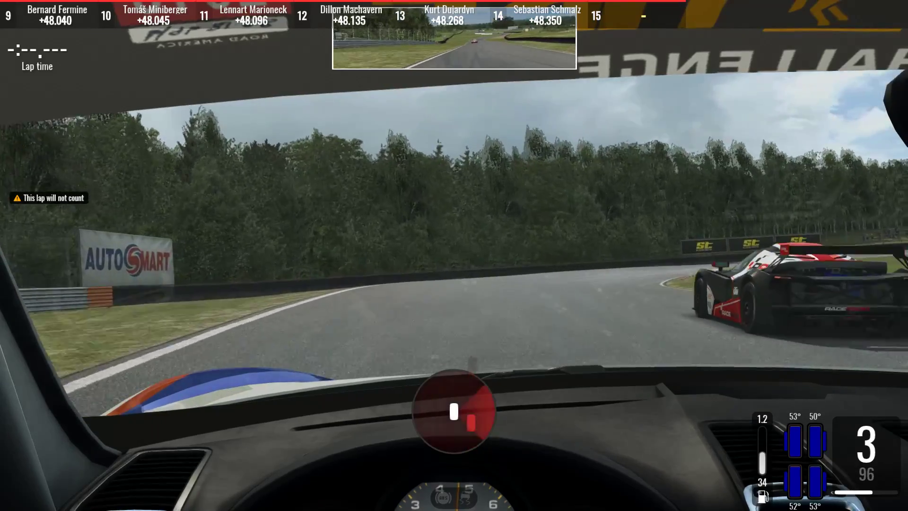
key("Up")
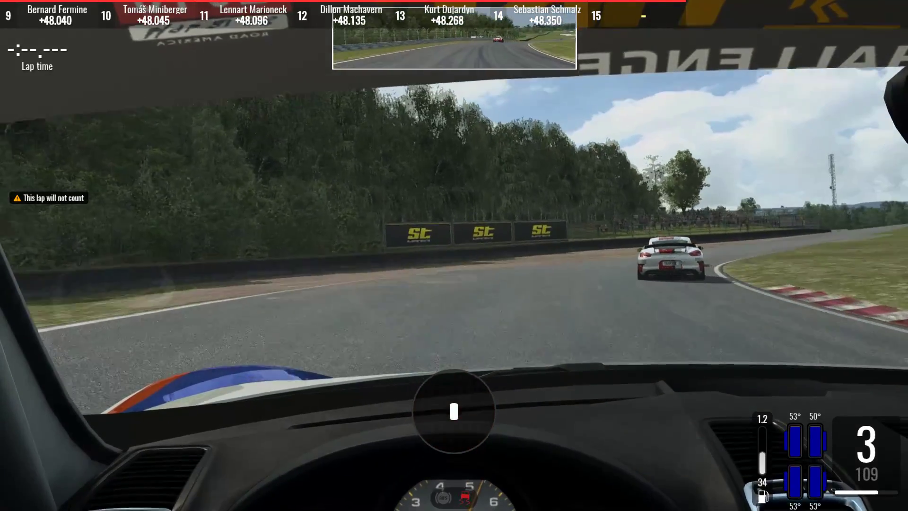
key("Up")
key("Right")
key("Up")
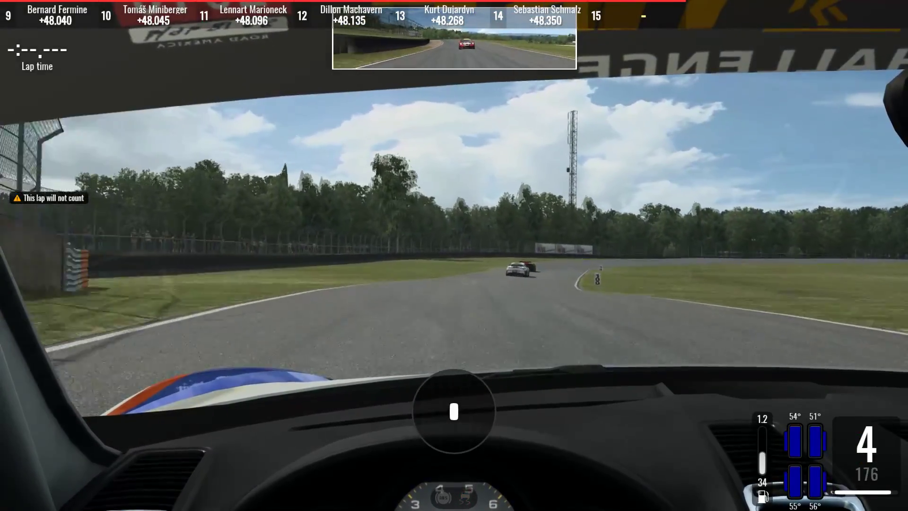
Brake through the final left and right corners, then accelerate across the start line
key("Up")
key("Left")
key("Down")
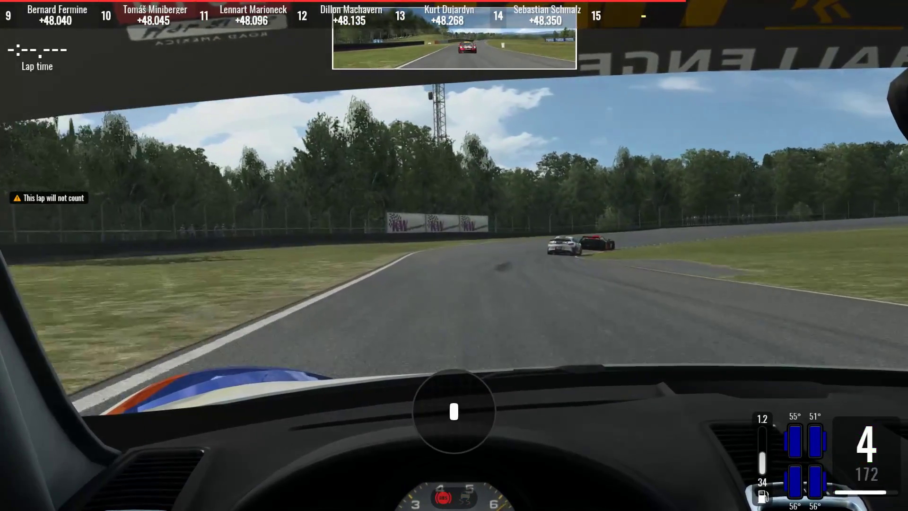
key("Down")
key("Right")
key("Down")
key("Right")
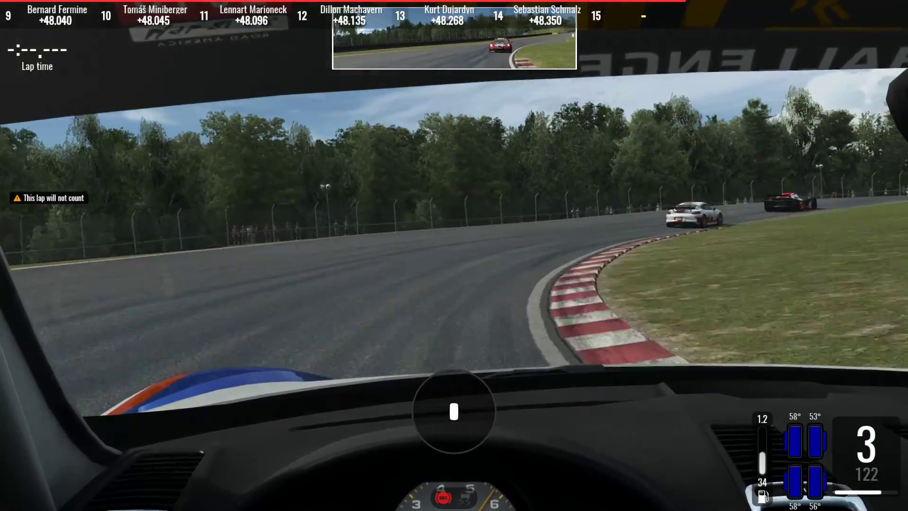
key("Up")
key("Right")
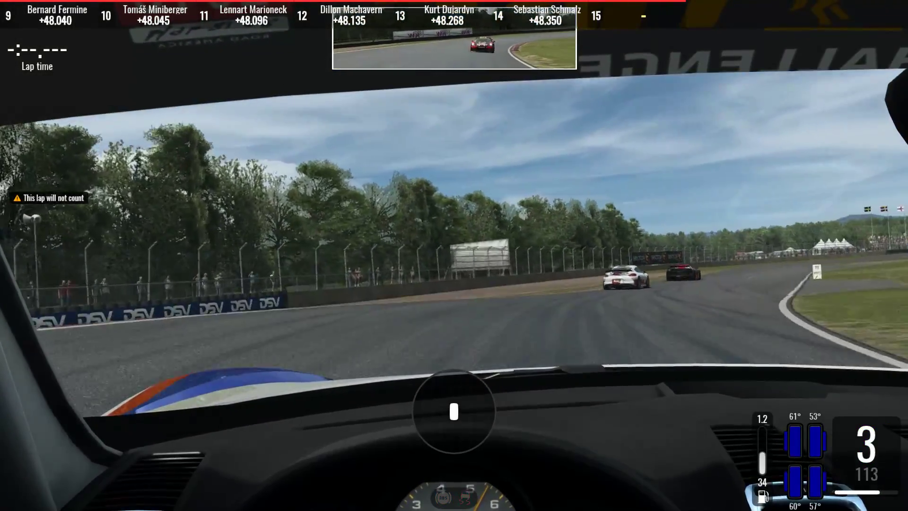
key("Up")
key("Right")
key("Up")
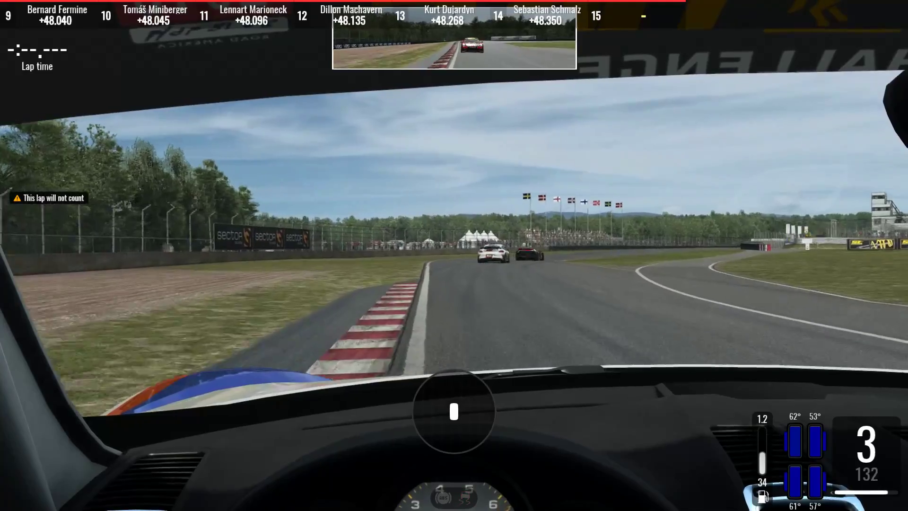
key("Up")
key("Right")
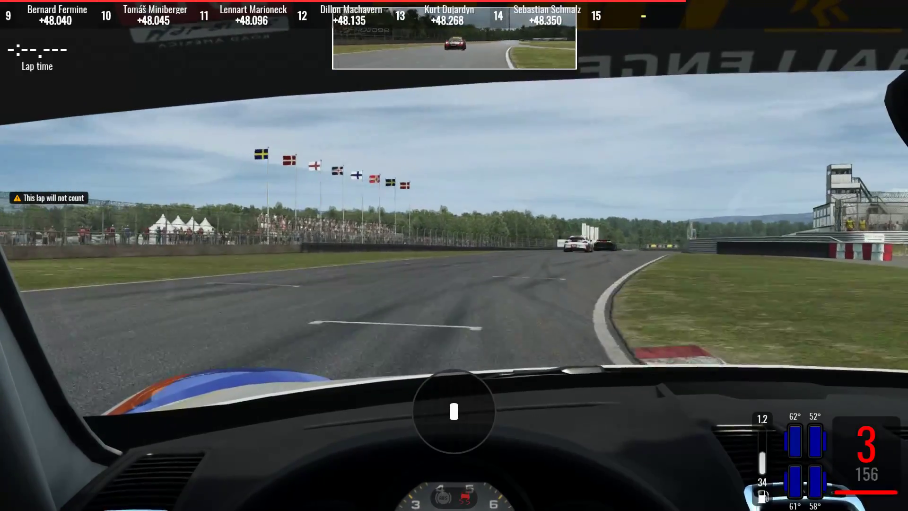
key("Right")
key("Up")
key("Up")
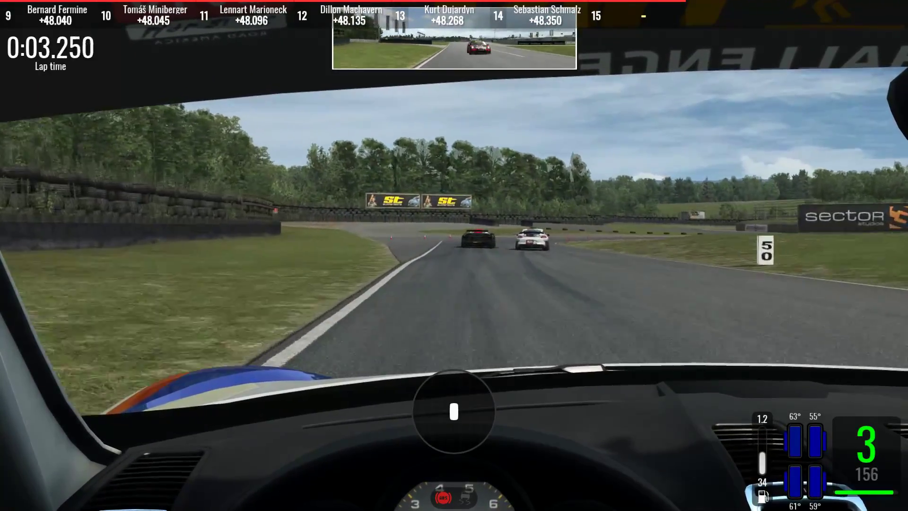
Drive through the hairpin and the following right and left bends of the timed lap
key("Down")
key("Left")
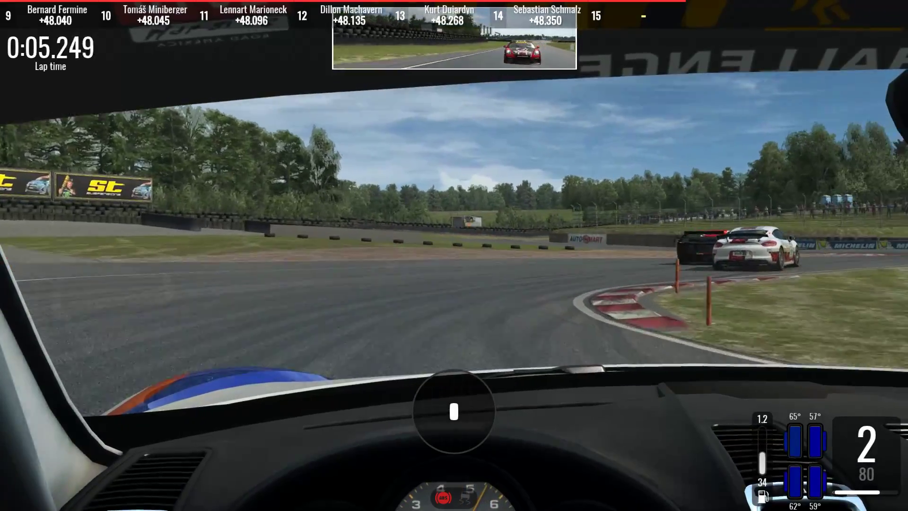
key("Right")
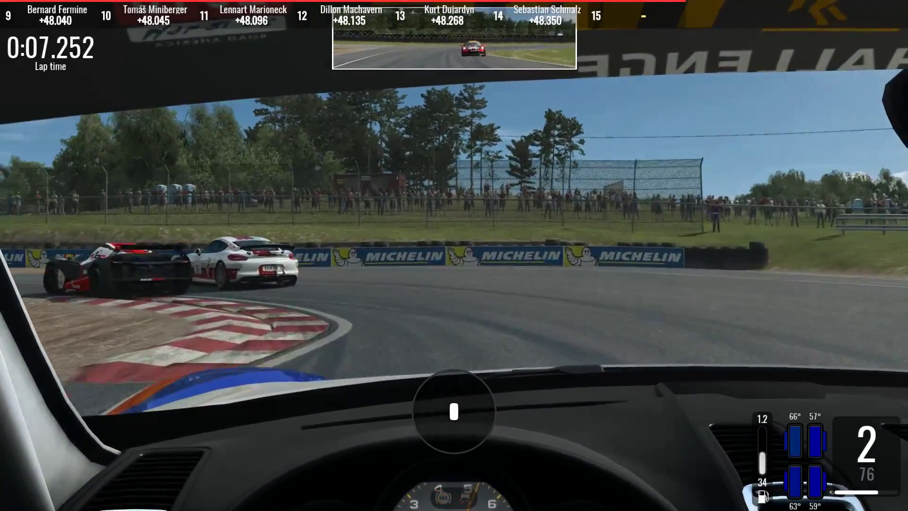
key("Up")
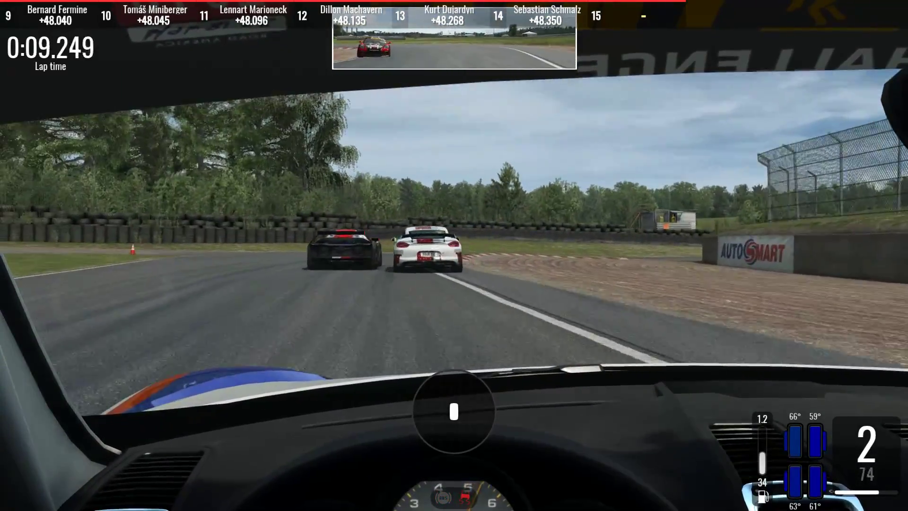
key("Left")
key("Up")
key("Right")
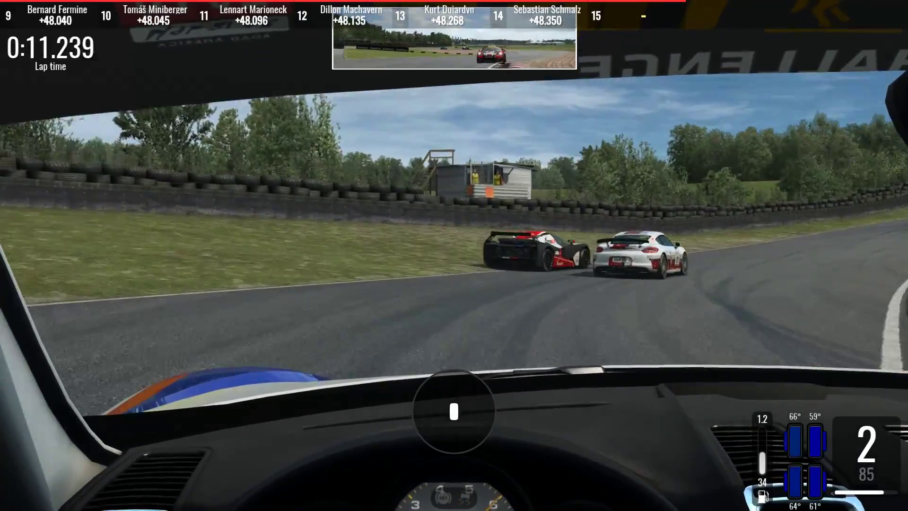
key("Up")
key("Right")
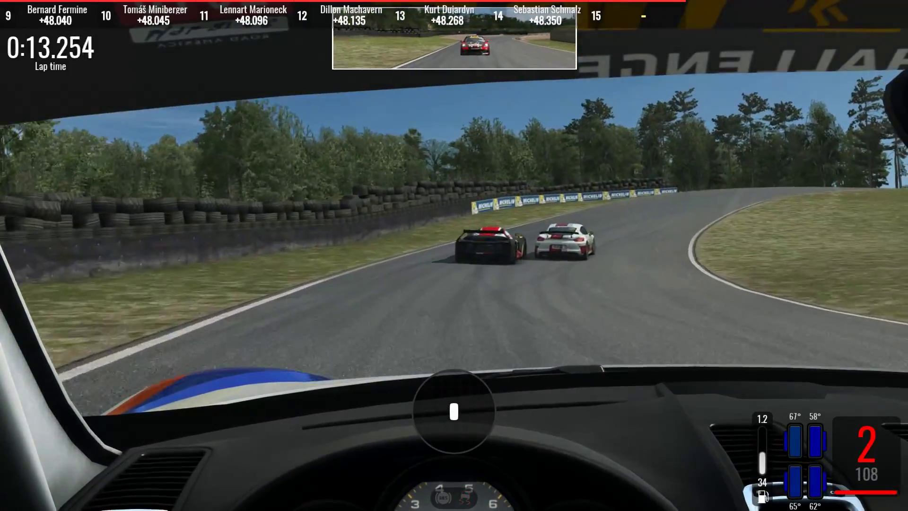
key("Down")
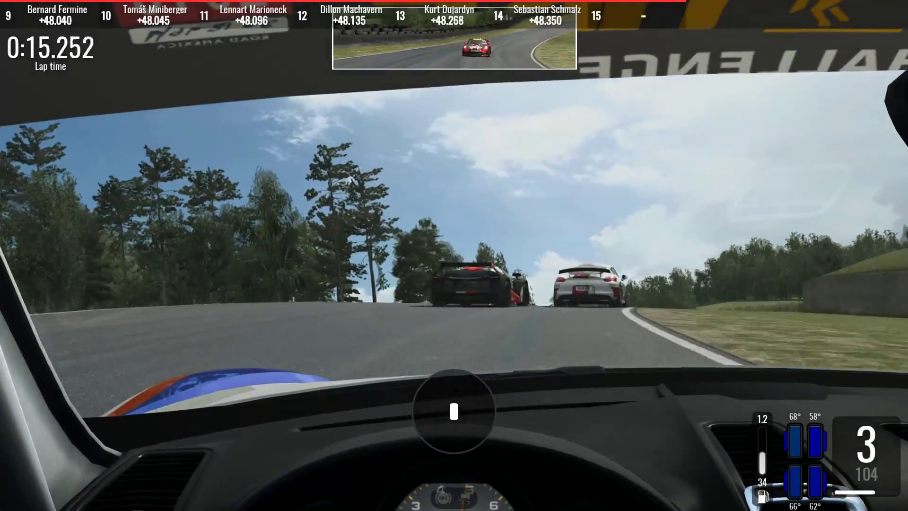
key("Right")
key("Up")
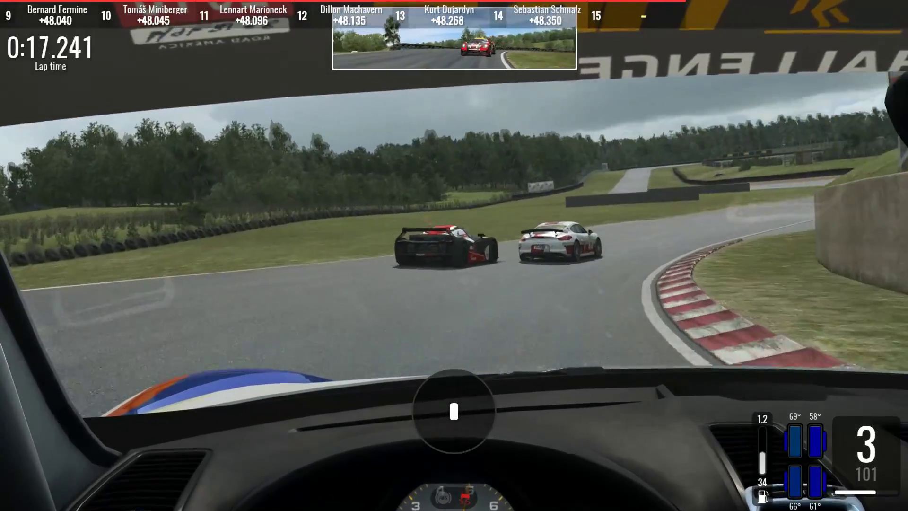
key("Right")
key("Up")
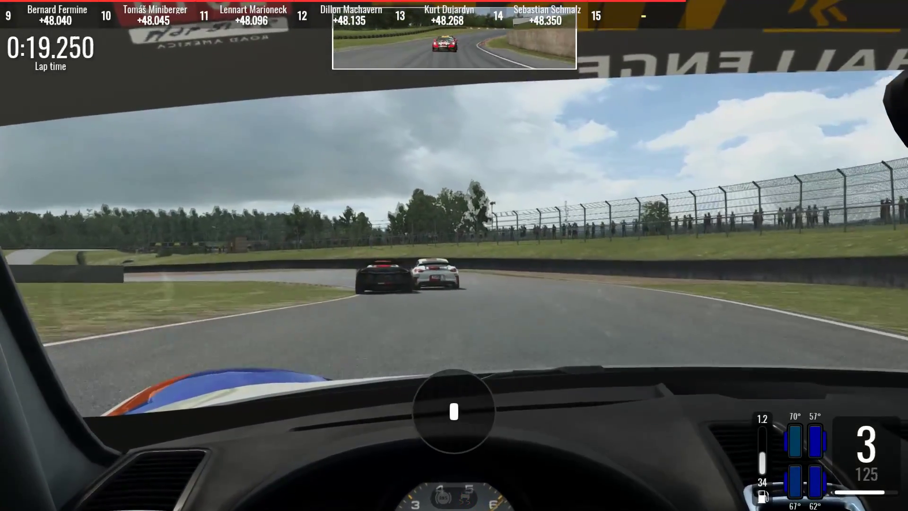
key("Up")
key("Left")
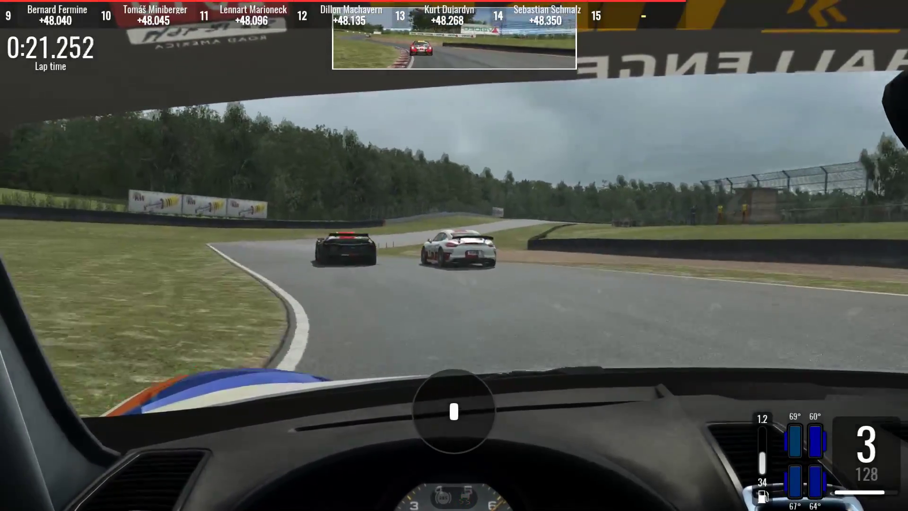
key("Up")
key("Right")
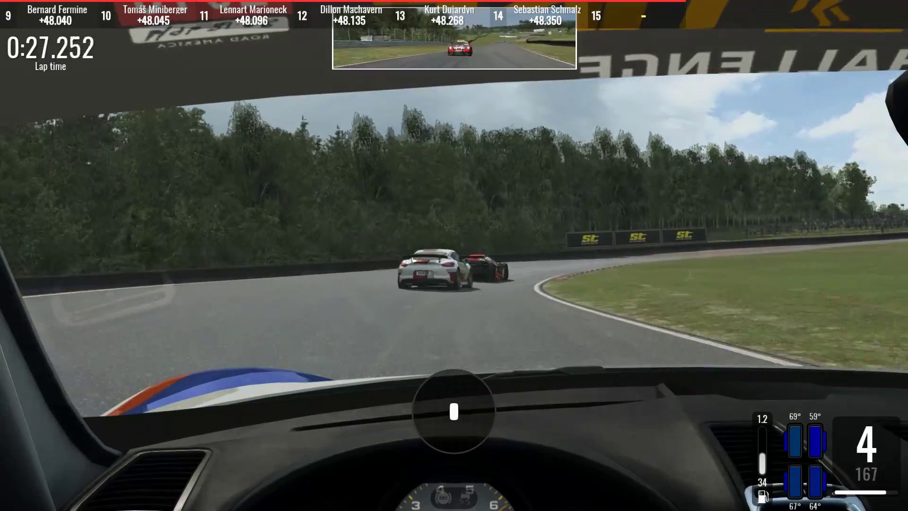
key("Right")
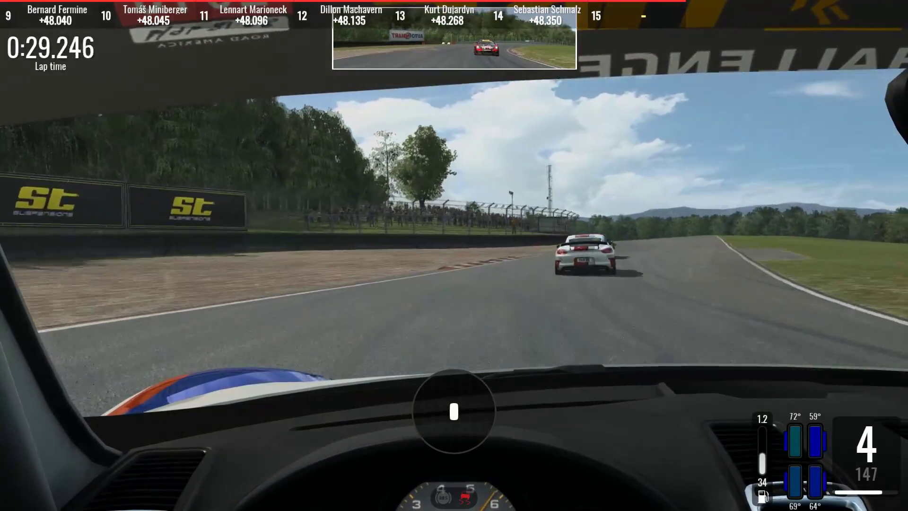
key("Up")
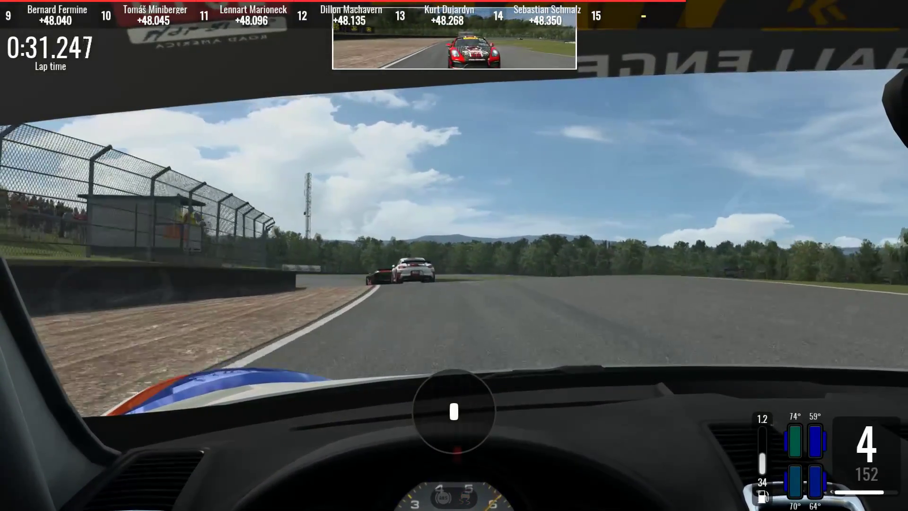
key("Up")
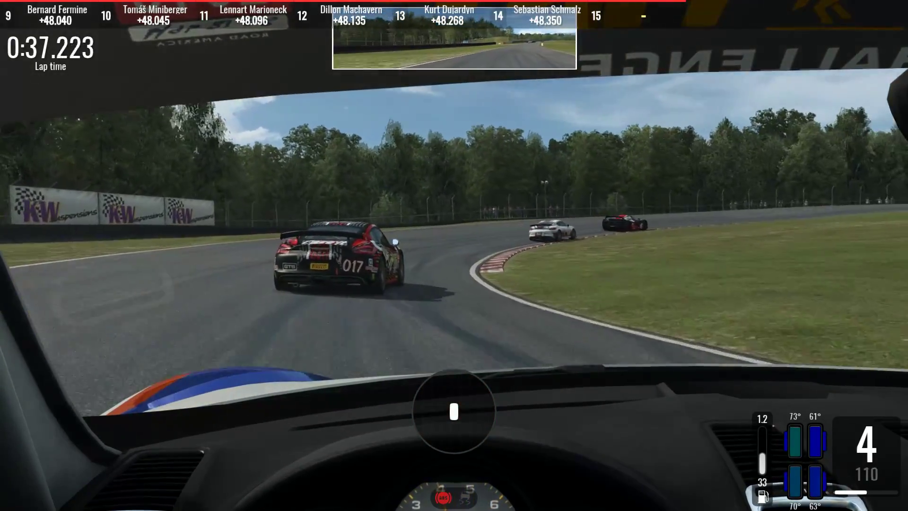
Brake into the last right-handers and cross the line, completing the lap in 52.215
key("Down")
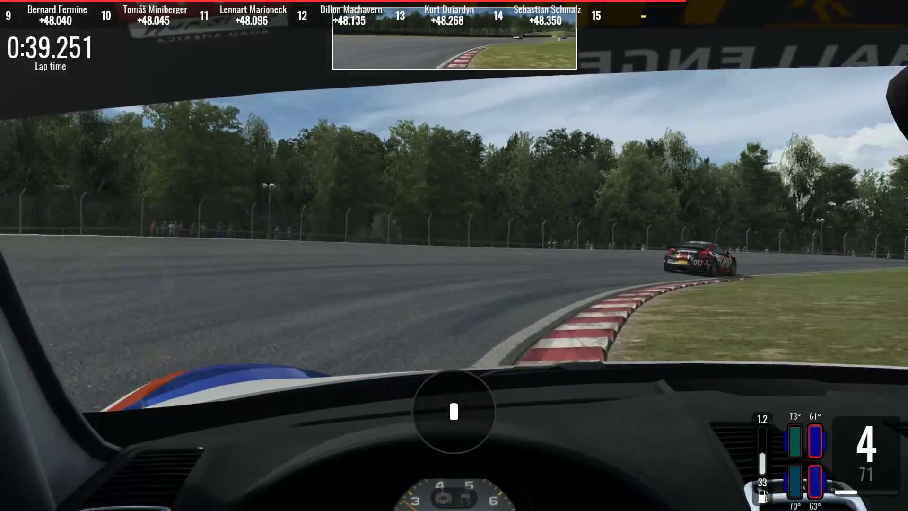
key("Up")
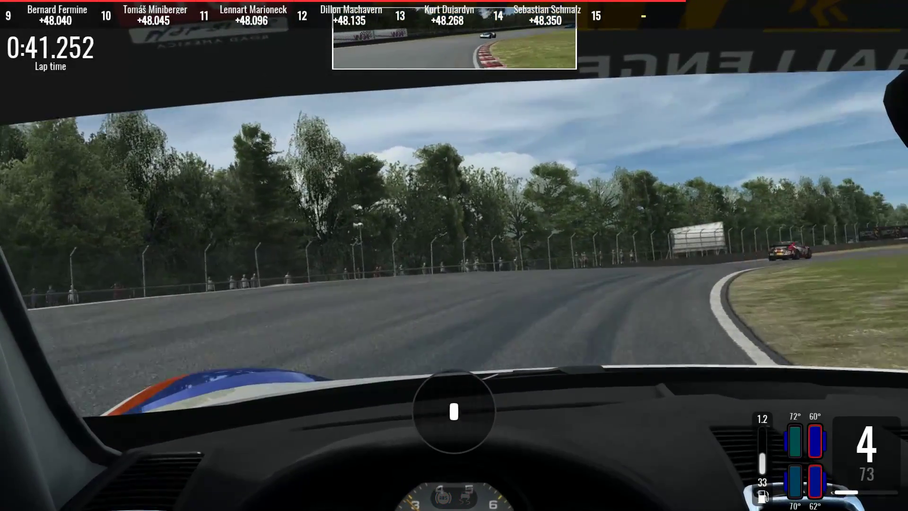
key("Up")
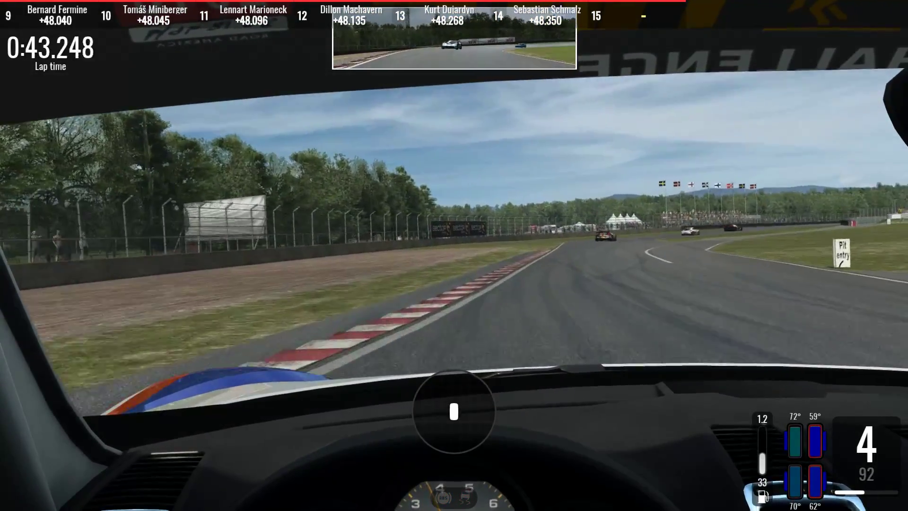
key("Up")
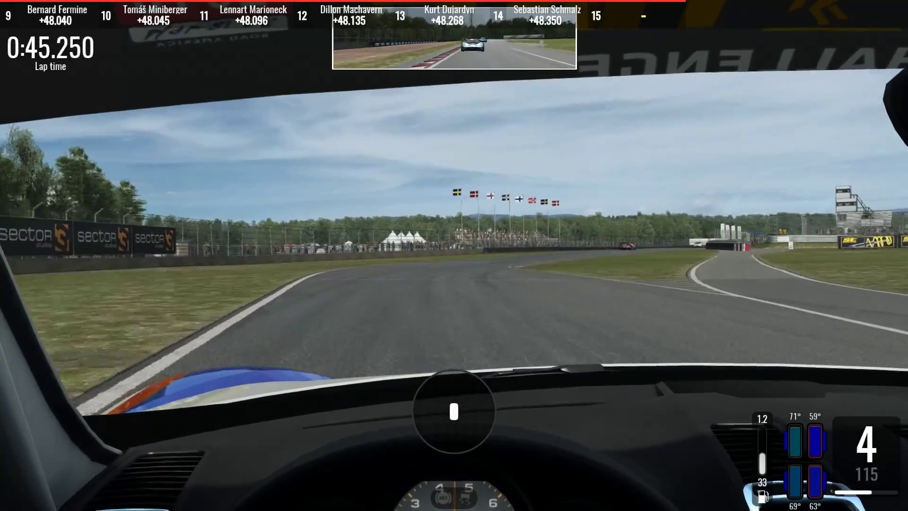
key("Up")
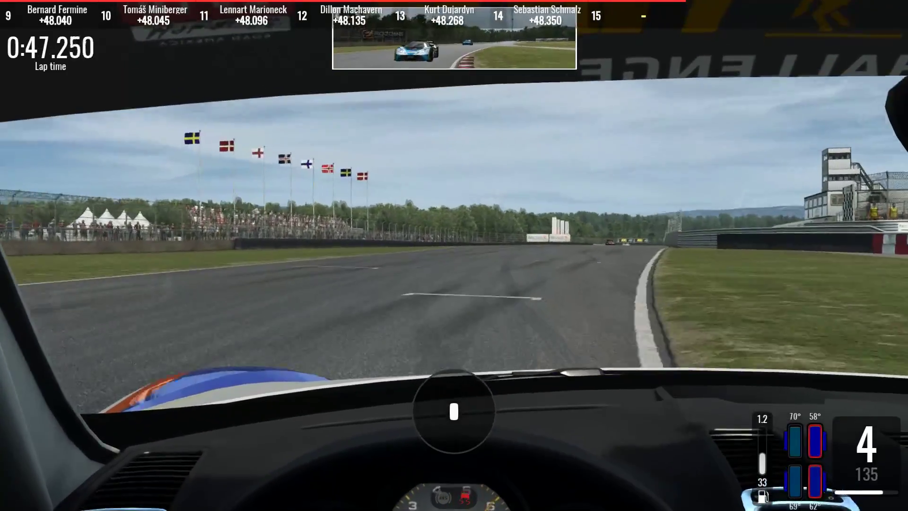
key("Up")
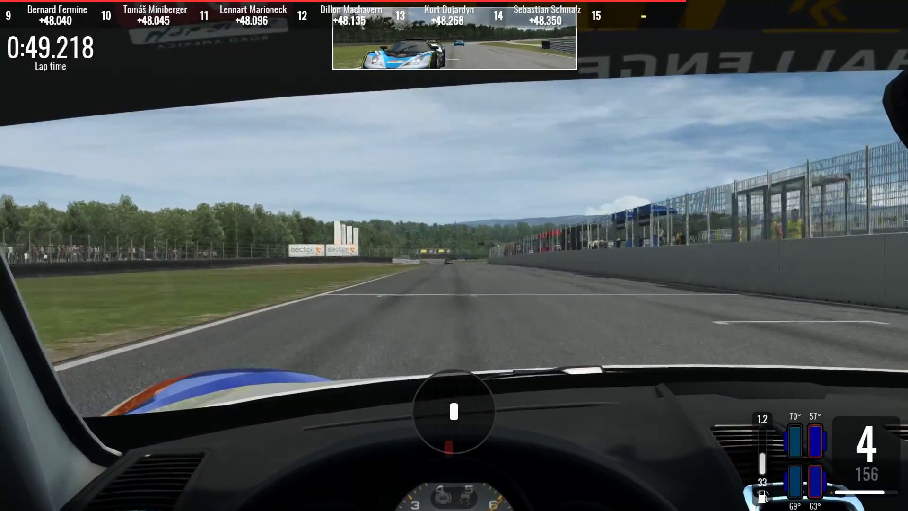
key("Up")
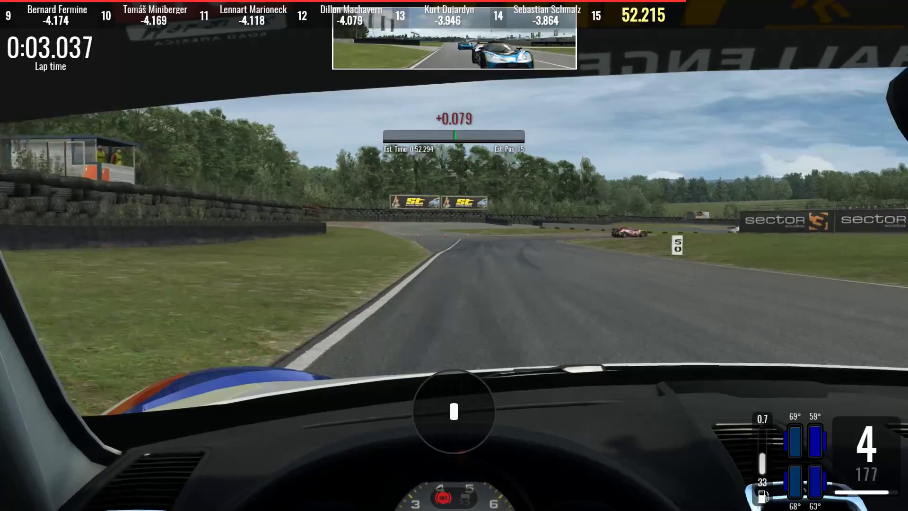
key("Down")
key("Right")
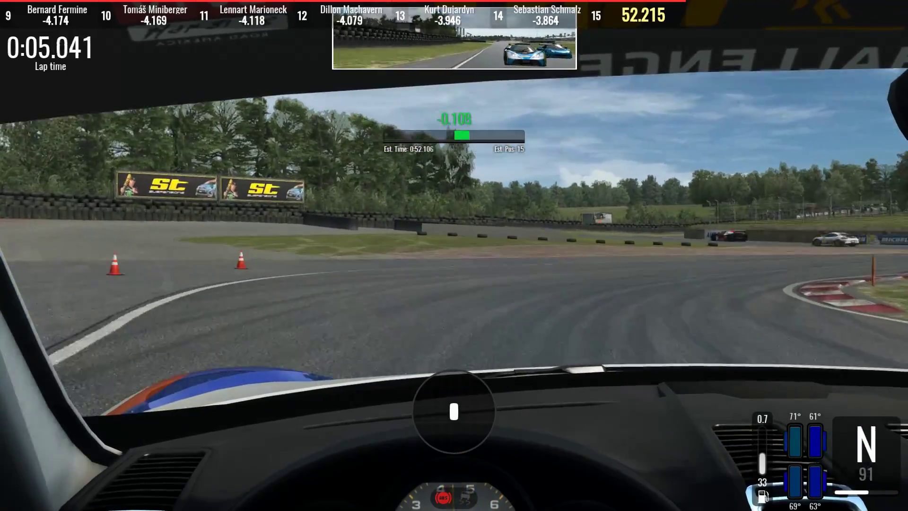
key("Right")
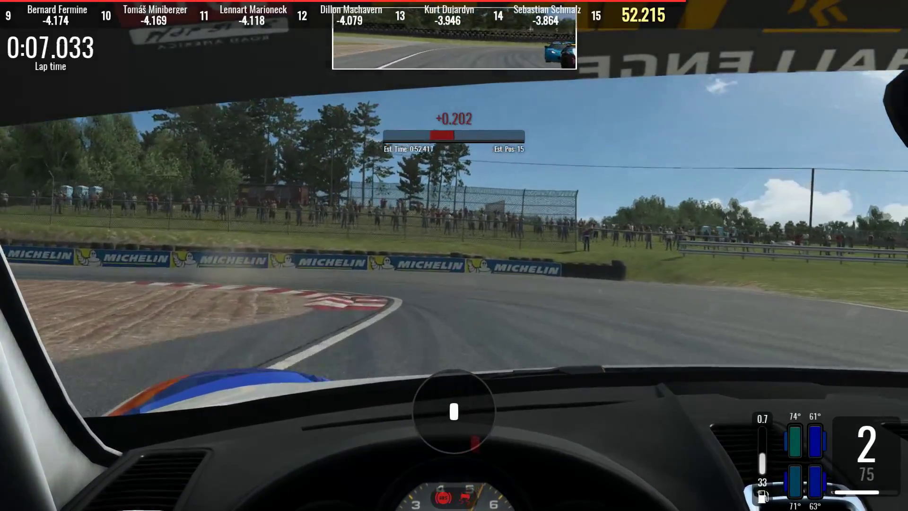
key("Right")
key("Up")
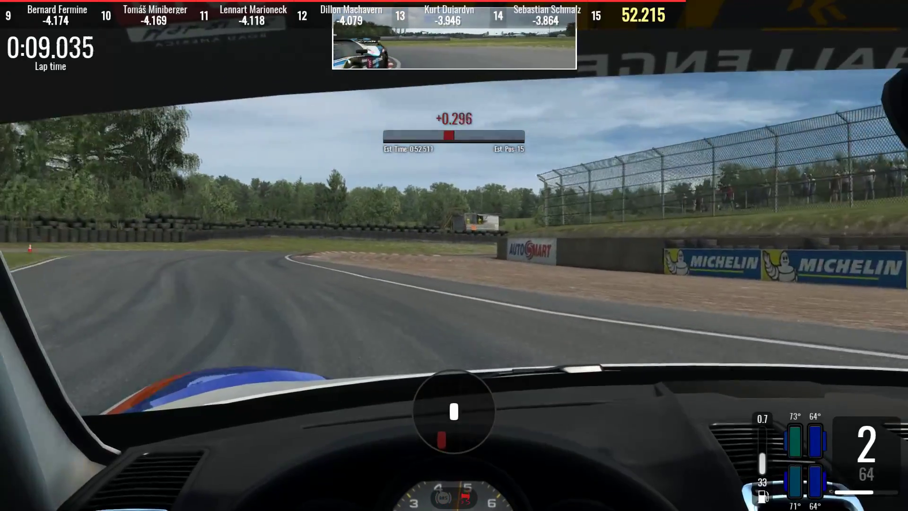